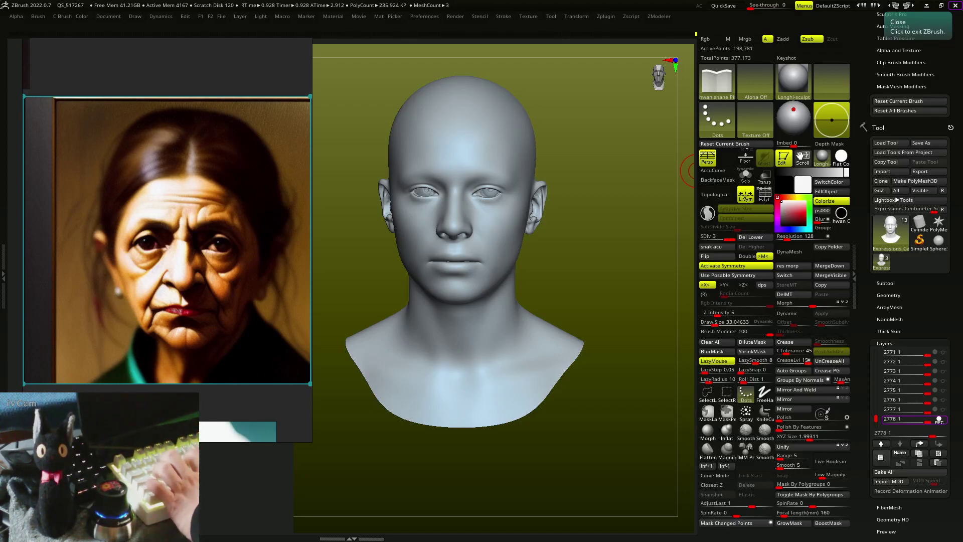
# Try the Transpose gizmo on the wide1 eye, then reselect the Expressions head for sculpting
pyautogui.keyDown('alt'); pyautogui.click(489, 190); pyautogui.keyUp('alt')
pyautogui.press('w')
pyautogui.moveTo(564, 187)
pyautogui.mouseDown()
pyautogui.moveTo(590, 208)
pyautogui.moveTo(630, 206)
pyautogui.mouseUp()
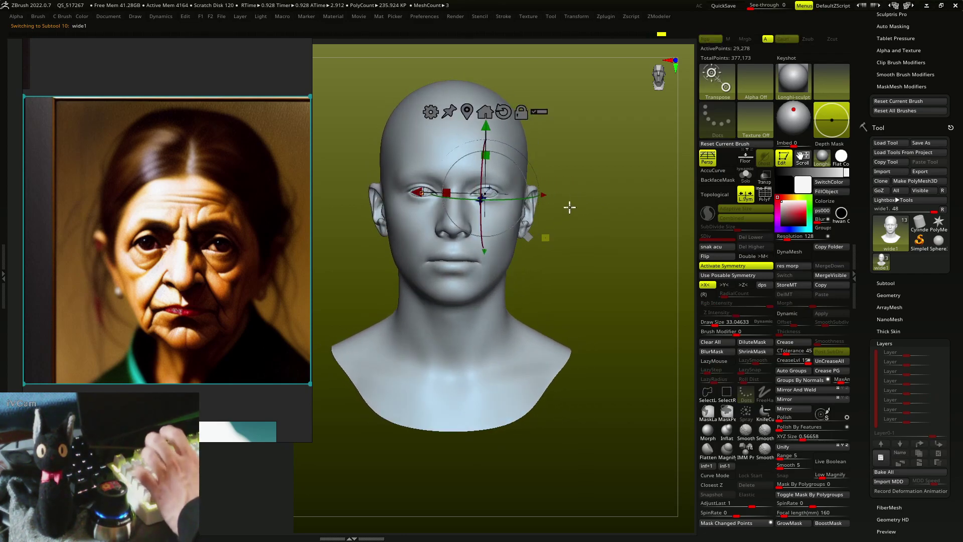
pyautogui.keyDown('alt'); pyautogui.click(498, 243); pyautogui.keyUp('alt')
pyautogui.press('q')
pyautogui.keyDown('ctrl'); pyautogui.moveTo(552, 292); pyautogui.dragTo(576, 316, button='right'); pyautogui.keyUp('ctrl')
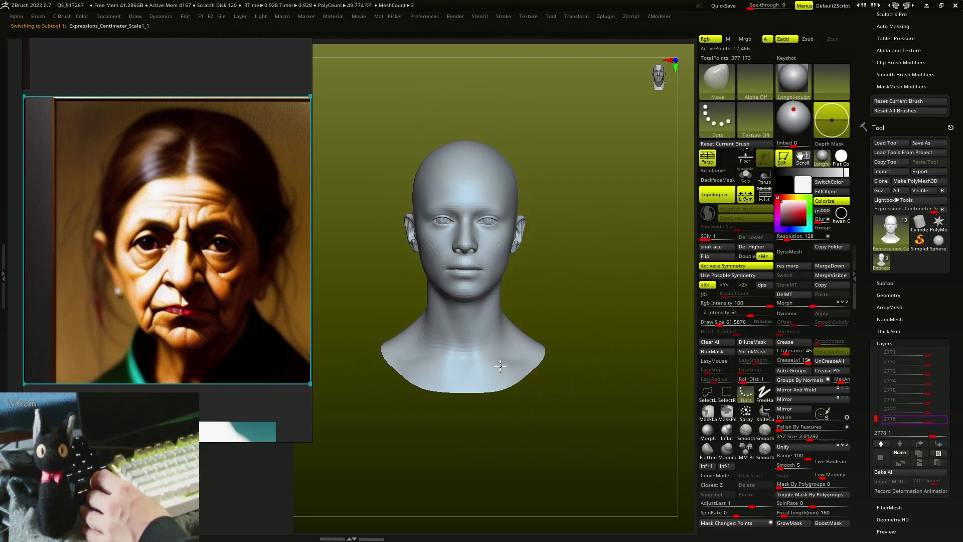
# Enlarge the Move brush with S and push the neck and jawline in left profile
pyautogui.moveTo(500, 366); pyautogui.dragTo(504, 372, button='right')
pyautogui.press('s')
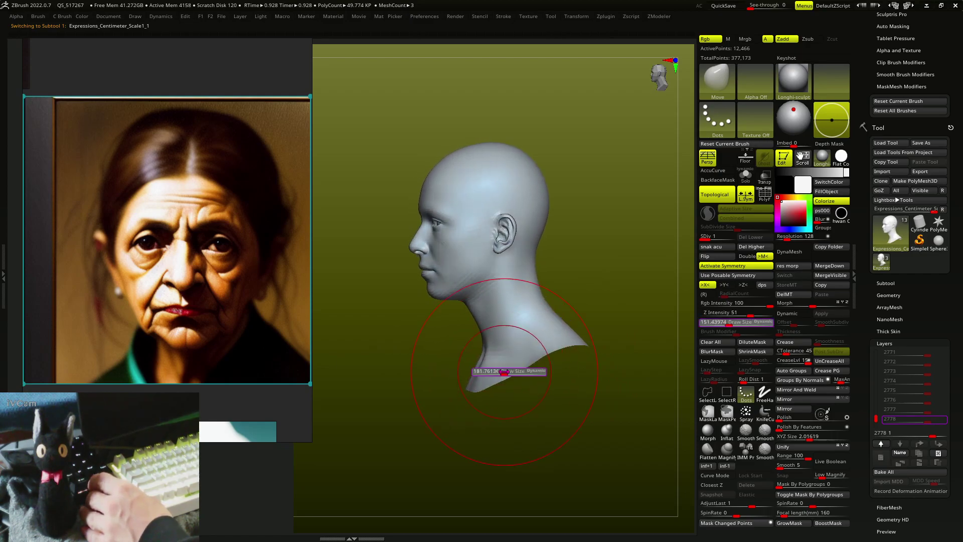
pyautogui.moveTo(504, 372); pyautogui.dragTo(508, 371)
pyautogui.moveTo(508, 372); pyautogui.dragTo(489, 369, button='right')
pyautogui.moveTo(477, 307); pyautogui.dragTo(483, 317, button='right')
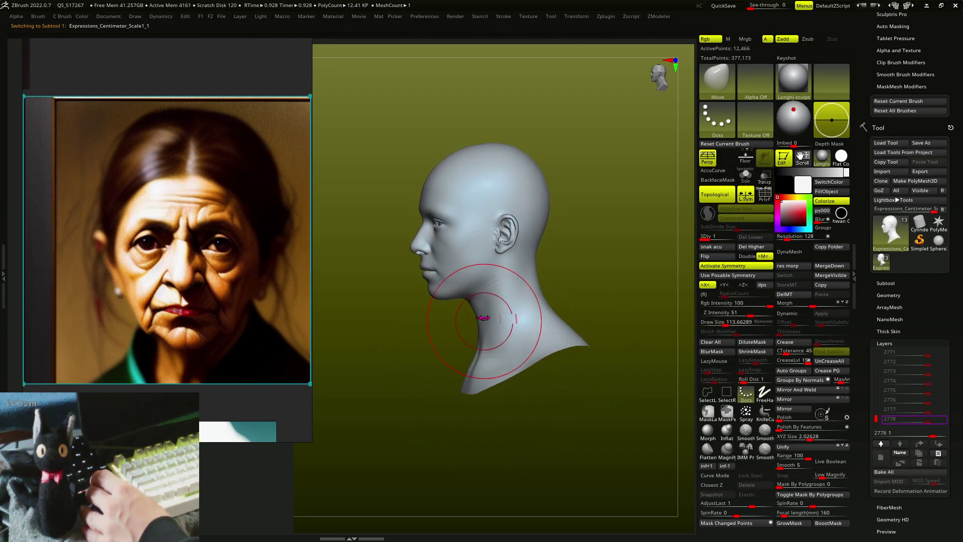
pyautogui.moveTo(536, 303); pyautogui.dragTo(525, 303, button='right')
pyautogui.press('s')
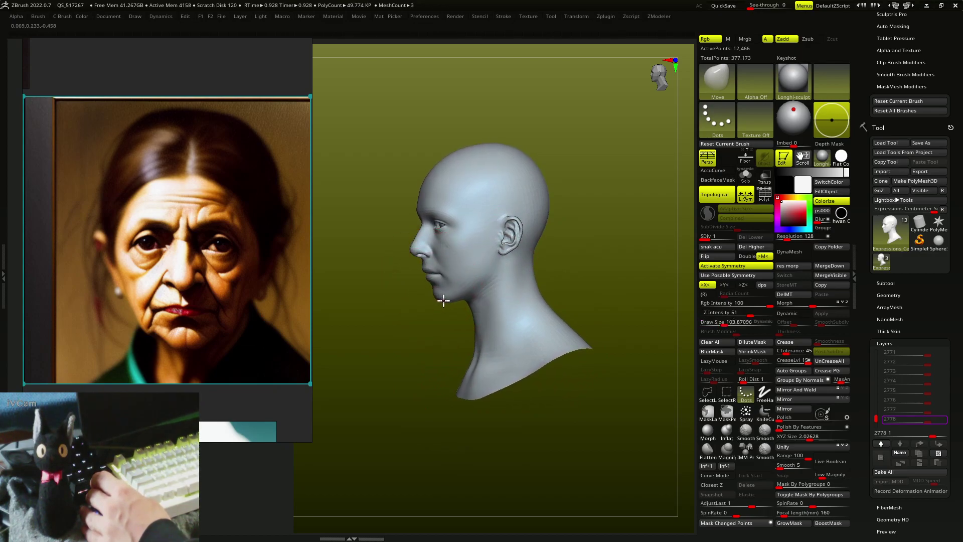
pyautogui.moveTo(443, 301)
pyautogui.mouseDown(button='right')
pyautogui.moveTo(441, 285)
pyautogui.moveTo(441, 293)
pyautogui.moveTo(383, 254)
pyautogui.moveTo(367, 283)
pyautogui.moveTo(349, 252)
pyautogui.moveTo(375, 203)
pyautogui.moveTo(351, 201)
pyautogui.moveTo(372, 205)
pyautogui.mouseUp(button='right')
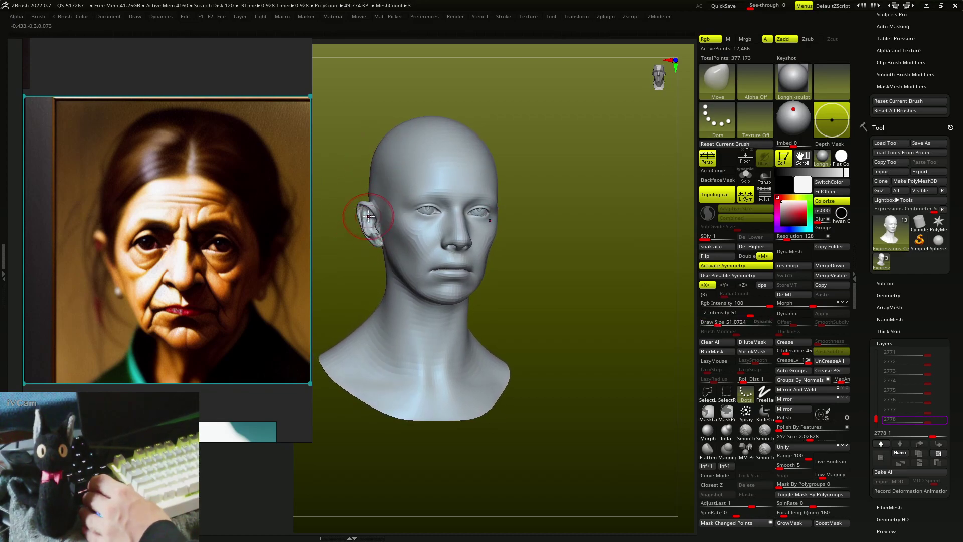
# Move the nose, cheeks and jaw from three-quarter and profile views, adjusting Draw Size
pyautogui.moveTo(358, 215)
pyautogui.mouseDown(button='right')
pyautogui.moveTo(372, 237)
pyautogui.moveTo(356, 243)
pyautogui.moveTo(386, 242)
pyautogui.moveTo(377, 256)
pyautogui.moveTo(397, 206)
pyautogui.moveTo(384, 155)
pyautogui.moveTo(377, 186)
pyautogui.moveTo(382, 156)
pyautogui.mouseUp(button='right')
pyautogui.moveTo(429, 130)
pyautogui.mouseDown(button='right')
pyautogui.moveTo(471, 158)
pyautogui.moveTo(465, 197)
pyautogui.moveTo(442, 194)
pyautogui.moveTo(465, 206)
pyautogui.moveTo(389, 209)
pyautogui.moveTo(463, 219)
pyautogui.moveTo(424, 269)
pyautogui.moveTo(439, 239)
pyautogui.moveTo(419, 241)
pyautogui.moveTo(445, 198)
pyautogui.moveTo(433, 203)
pyautogui.moveTo(462, 215)
pyautogui.mouseUp(button='right')
pyautogui.press('s')
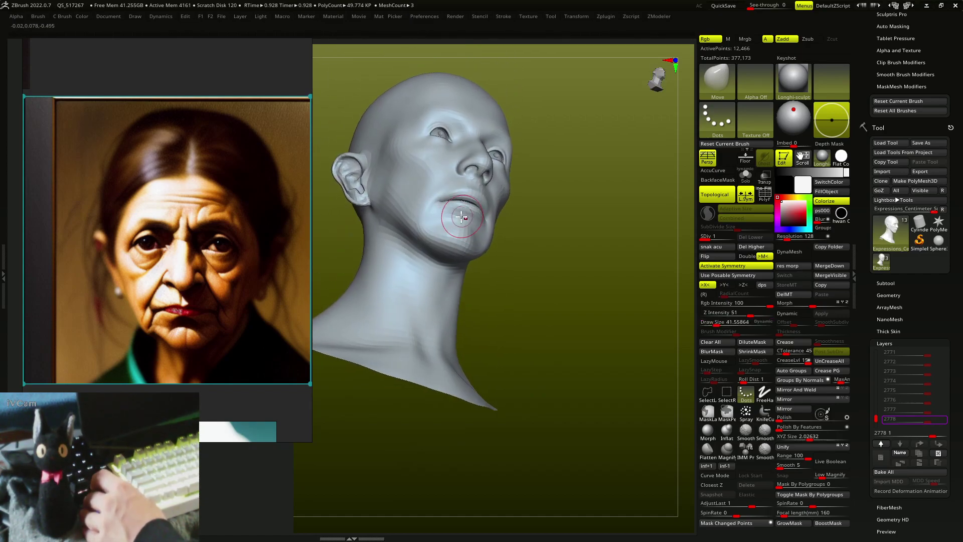
pyautogui.moveTo(450, 237)
pyautogui.mouseDown(button='right')
pyautogui.moveTo(426, 240)
pyautogui.moveTo(441, 231)
pyautogui.moveTo(427, 231)
pyautogui.moveTo(430, 252)
pyautogui.moveTo(466, 229)
pyautogui.moveTo(446, 227)
pyautogui.moveTo(462, 211)
pyautogui.moveTo(456, 197)
pyautogui.moveTo(462, 219)
pyautogui.moveTo(447, 226)
pyautogui.moveTo(457, 219)
pyautogui.moveTo(469, 237)
pyautogui.moveTo(458, 245)
pyautogui.mouseUp(button='right')
pyautogui.rightClick(458, 246)
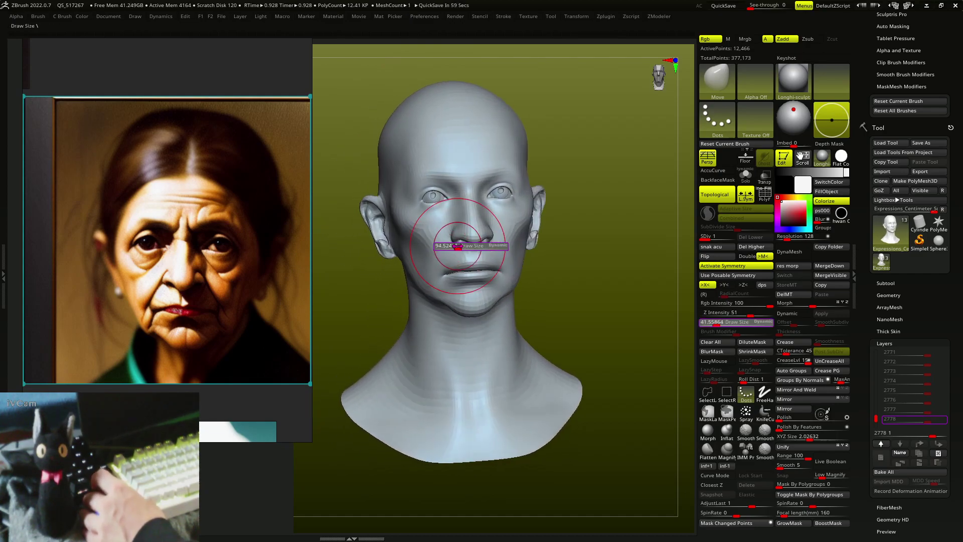
# Shrink the brush and sculpt cheek hollows and nasolabial folds, alternating MoveF and Move Topological
pyautogui.moveTo(381, 250)
pyautogui.mouseDown(button='right')
pyautogui.moveTo(444, 228)
pyautogui.moveTo(425, 235)
pyautogui.moveTo(420, 225)
pyautogui.moveTo(456, 282)
pyautogui.moveTo(468, 242)
pyautogui.moveTo(458, 258)
pyautogui.moveTo(430, 243)
pyautogui.moveTo(458, 208)
pyautogui.moveTo(436, 198)
pyautogui.moveTo(479, 193)
pyautogui.moveTo(442, 186)
pyautogui.moveTo(473, 181)
pyautogui.moveTo(482, 168)
pyautogui.moveTo(498, 172)
pyautogui.moveTo(469, 215)
pyautogui.moveTo(481, 209)
pyautogui.moveTo(477, 229)
pyautogui.moveTo(497, 238)
pyautogui.moveTo(483, 242)
pyautogui.moveTo(509, 231)
pyautogui.moveTo(458, 243)
pyautogui.moveTo(469, 221)
pyautogui.moveTo(460, 242)
pyautogui.moveTo(441, 243)
pyautogui.moveTo(467, 244)
pyautogui.moveTo(443, 276)
pyautogui.moveTo(451, 269)
pyautogui.moveTo(441, 220)
pyautogui.moveTo(421, 244)
pyautogui.moveTo(442, 216)
pyautogui.moveTo(462, 268)
pyautogui.moveTo(469, 215)
pyautogui.moveTo(464, 230)
pyautogui.moveTo(482, 215)
pyautogui.moveTo(484, 232)
pyautogui.moveTo(491, 221)
pyautogui.moveTo(497, 229)
pyautogui.moveTo(491, 236)
pyautogui.moveTo(512, 224)
pyautogui.moveTo(502, 218)
pyautogui.mouseUp(button='right')
pyautogui.press('b')
pyautogui.press('m')
pyautogui.press('f')
pyautogui.press('b')
pyautogui.press('m')
pyautogui.press('v')
# Shape the down-turned mouth corners and lips with the MoveF brush, then reduce brush size
pyautogui.press('b')
pyautogui.press('m')
pyautogui.press('f')
pyautogui.press('[')
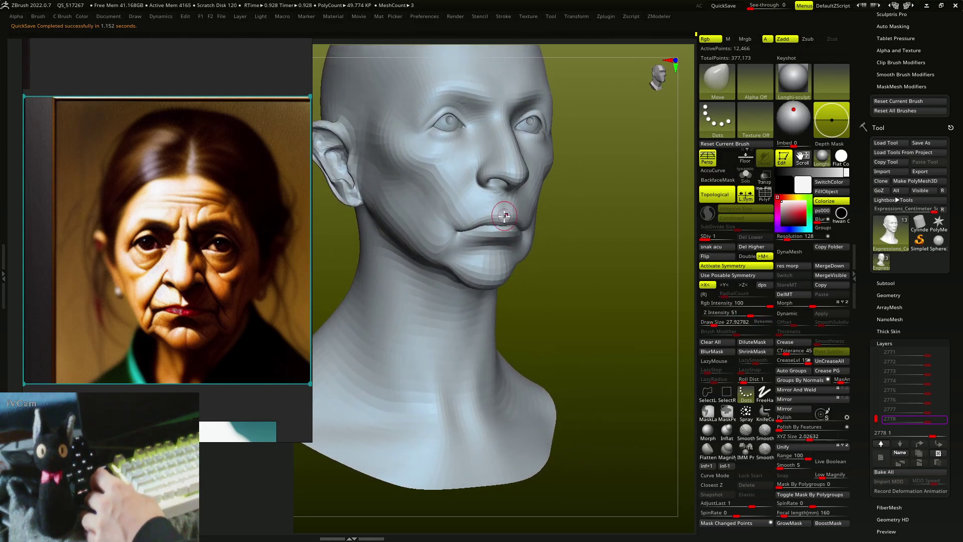
# Deepen the cheek hollows and refine the jaw sides from the front, resizing the brush
pyautogui.moveTo(464, 229)
pyautogui.mouseDown(button='right')
pyautogui.moveTo(468, 222)
pyautogui.moveTo(456, 249)
pyautogui.moveTo(467, 224)
pyautogui.moveTo(461, 232)
pyautogui.moveTo(439, 224)
pyautogui.moveTo(432, 209)
pyautogui.moveTo(455, 215)
pyautogui.moveTo(455, 198)
pyautogui.moveTo(472, 203)
pyautogui.moveTo(451, 247)
pyautogui.moveTo(387, 273)
pyautogui.moveTo(454, 279)
pyautogui.moveTo(527, 250)
pyautogui.moveTo(514, 242)
pyautogui.moveTo(527, 221)
pyautogui.moveTo(517, 207)
pyautogui.moveTo(460, 189)
pyautogui.moveTo(491, 223)
pyautogui.moveTo(441, 226)
pyautogui.moveTo(468, 252)
pyautogui.moveTo(462, 230)
pyautogui.moveTo(538, 215)
pyautogui.moveTo(561, 234)
pyautogui.mouseUp(button='right')
pyautogui.press('[')
pyautogui.press(']')
pyautogui.press(']')
pyautogui.press(']')
pyautogui.press('[')
pyautogui.press('[')
pyautogui.press('[')
pyautogui.press(']')
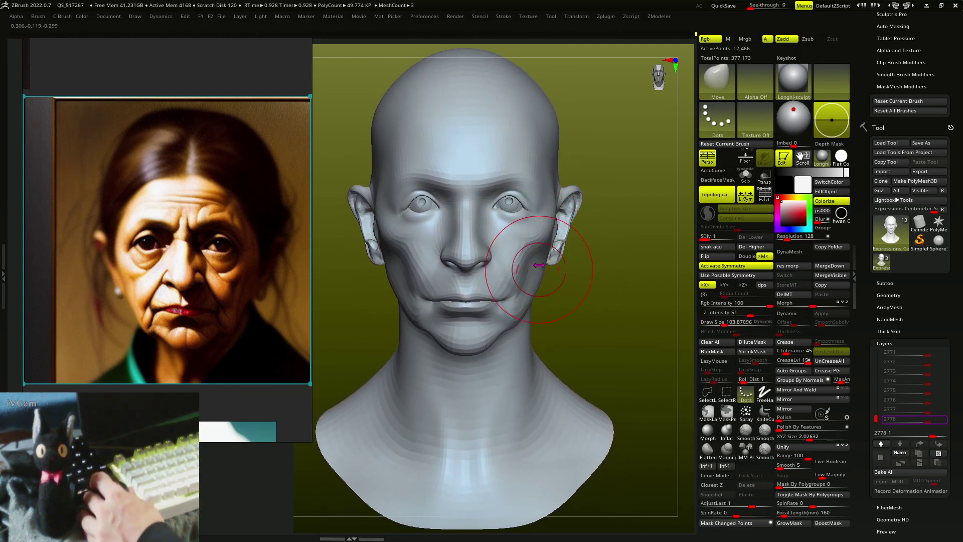
# Refine the sagging chin, jaw underside and nose tip in near side profile
pyautogui.keyDown('alt'); pyautogui.moveTo(564, 232); pyautogui.dragTo(570, 226, button='right'); pyautogui.keyUp('alt')
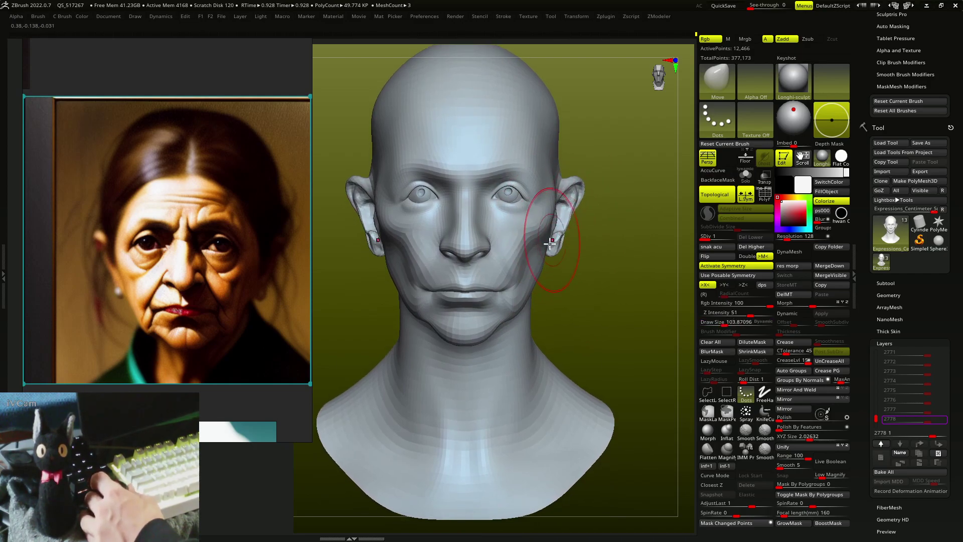
pyautogui.moveTo(491, 247)
pyautogui.keyDown('alt'); pyautogui.mouseDown(button='right')
pyautogui.moveTo(409, 215)
pyautogui.moveTo(398, 225)
pyautogui.moveTo(445, 210)
pyautogui.moveTo(452, 258)
pyautogui.moveTo(419, 167)
pyautogui.moveTo(415, 247)
pyautogui.moveTo(409, 232)
pyautogui.mouseUp(button='right'); pyautogui.keyUp('alt')
pyautogui.moveTo(410, 245)
pyautogui.mouseDown(button='right')
pyautogui.moveTo(379, 231)
pyautogui.moveTo(398, 209)
pyautogui.mouseUp(button='right')
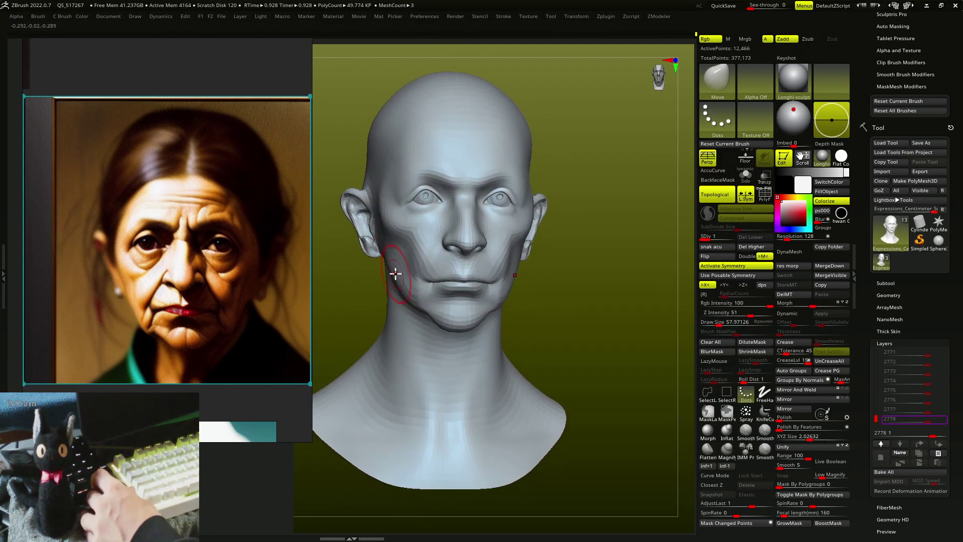
pyautogui.moveTo(397, 268)
pyautogui.mouseDown(button='right')
pyautogui.moveTo(418, 254)
pyautogui.moveTo(440, 262)
pyautogui.moveTo(462, 248)
pyautogui.moveTo(439, 257)
pyautogui.moveTo(449, 267)
pyautogui.moveTo(447, 245)
pyautogui.moveTo(451, 267)
pyautogui.moveTo(451, 258)
pyautogui.moveTo(467, 261)
pyautogui.moveTo(458, 287)
pyautogui.moveTo(468, 301)
pyautogui.mouseUp(button='right')
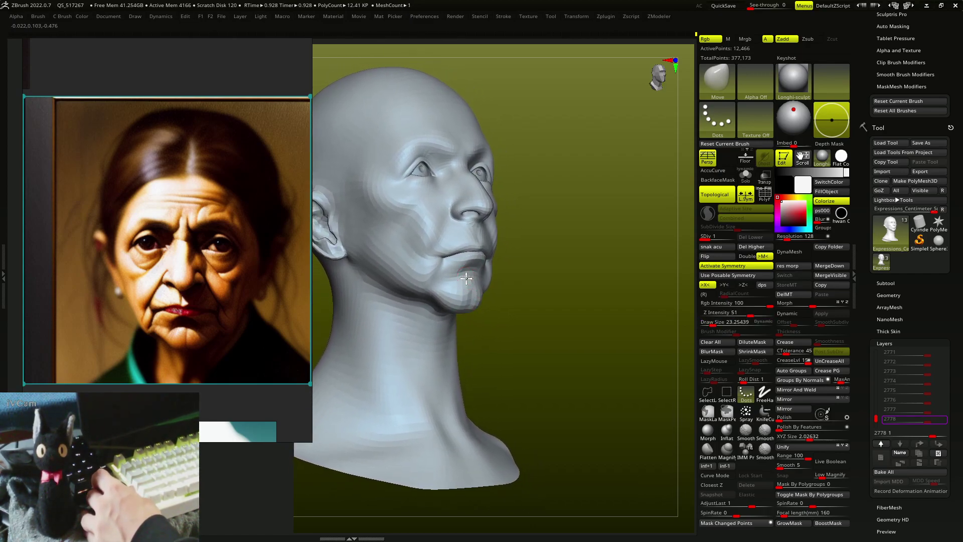
pyautogui.moveTo(466, 277)
pyautogui.mouseDown(button='right')
pyautogui.moveTo(434, 293)
pyautogui.moveTo(440, 301)
pyautogui.moveTo(445, 288)
pyautogui.moveTo(441, 301)
pyautogui.moveTo(422, 295)
pyautogui.moveTo(426, 312)
pyautogui.moveTo(425, 299)
pyautogui.moveTo(462, 287)
pyautogui.moveTo(555, 224)
pyautogui.moveTo(502, 259)
pyautogui.moveTo(535, 268)
pyautogui.mouseUp(button='right')
pyautogui.press('s')
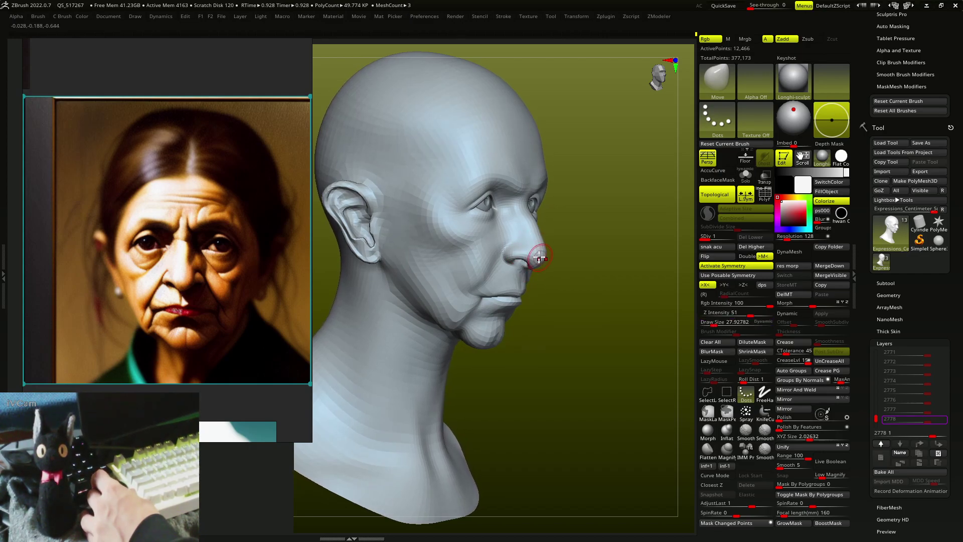
# Shrink the Move brush to about 33 and shape a heavy brow ridge and eye sockets
pyautogui.moveTo(534, 235); pyautogui.dragTo(522, 211, button='right')
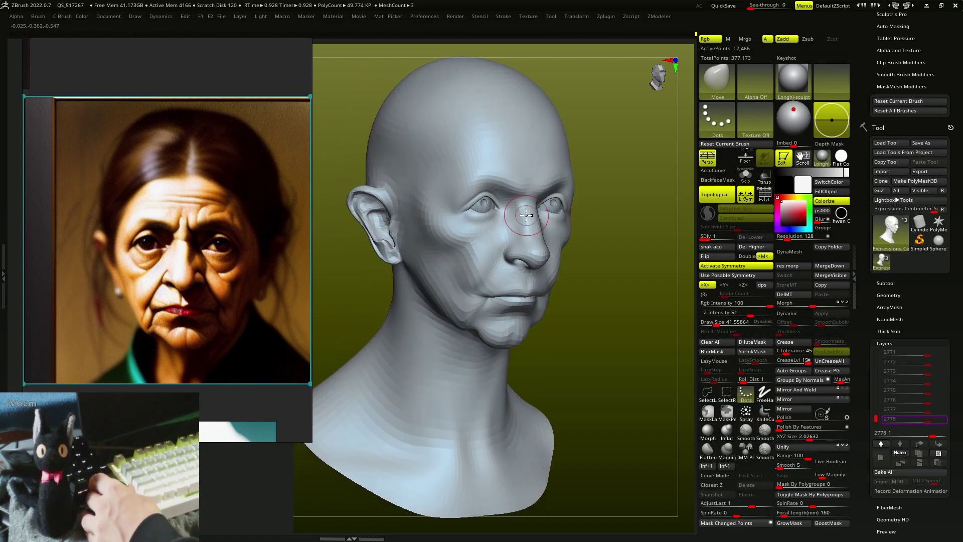
pyautogui.press('s')
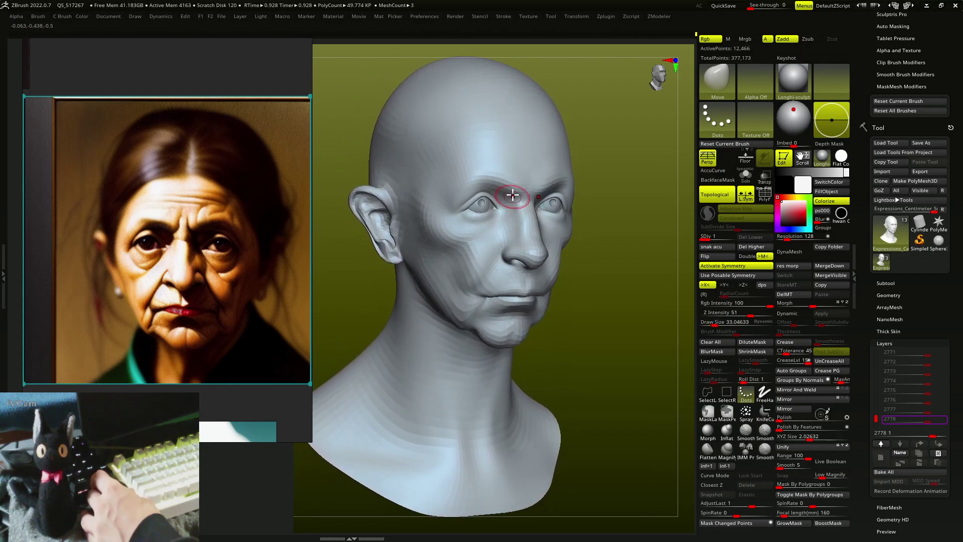
pyautogui.moveTo(521, 210)
pyautogui.mouseDown(button='right')
pyautogui.moveTo(502, 181)
pyautogui.moveTo(502, 194)
pyautogui.moveTo(479, 206)
pyautogui.moveTo(497, 195)
pyautogui.moveTo(486, 178)
pyautogui.moveTo(486, 190)
pyautogui.moveTo(466, 157)
pyautogui.moveTo(427, 135)
pyautogui.moveTo(435, 140)
pyautogui.moveTo(409, 172)
pyautogui.moveTo(409, 187)
pyautogui.moveTo(597, 178)
pyautogui.moveTo(604, 198)
pyautogui.moveTo(501, 222)
pyautogui.moveTo(469, 197)
pyautogui.moveTo(477, 176)
pyautogui.moveTo(494, 168)
pyautogui.moveTo(479, 172)
pyautogui.moveTo(498, 168)
pyautogui.moveTo(498, 187)
pyautogui.moveTo(477, 194)
pyautogui.moveTo(533, 185)
pyautogui.moveTo(524, 167)
pyautogui.moveTo(535, 162)
pyautogui.moveTo(560, 184)
pyautogui.moveTo(522, 210)
pyautogui.moveTo(441, 215)
pyautogui.moveTo(483, 234)
pyautogui.moveTo(494, 215)
pyautogui.moveTo(580, 193)
pyautogui.moveTo(585, 214)
pyautogui.moveTo(599, 217)
pyautogui.moveTo(587, 241)
pyautogui.moveTo(575, 191)
pyautogui.mouseUp(button='right')
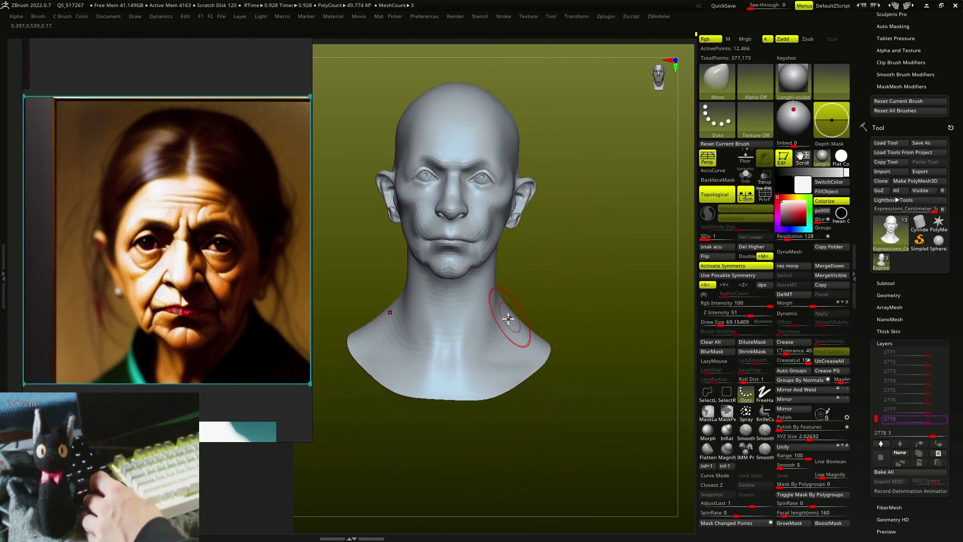
# Reshape the neck sides and temples from three-quarter and frontal views with a smaller brush
pyautogui.moveTo(508, 332)
pyautogui.mouseDown(button='right')
pyautogui.moveTo(495, 335)
pyautogui.moveTo(495, 350)
pyautogui.moveTo(471, 349)
pyautogui.mouseUp(button='right')
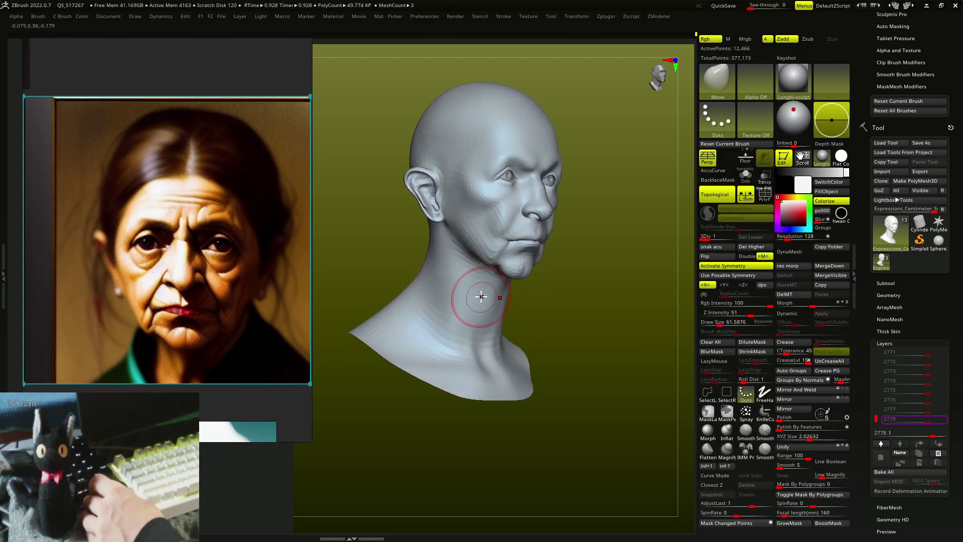
pyautogui.moveTo(484, 301)
pyautogui.mouseDown(button='right')
pyautogui.moveTo(452, 342)
pyautogui.moveTo(458, 314)
pyautogui.moveTo(446, 344)
pyautogui.moveTo(463, 301)
pyautogui.moveTo(382, 299)
pyautogui.moveTo(432, 330)
pyautogui.moveTo(441, 295)
pyautogui.moveTo(430, 301)
pyautogui.moveTo(457, 301)
pyautogui.moveTo(437, 245)
pyautogui.moveTo(454, 262)
pyautogui.moveTo(441, 282)
pyautogui.moveTo(434, 273)
pyautogui.moveTo(555, 228)
pyautogui.moveTo(509, 201)
pyautogui.moveTo(445, 273)
pyautogui.moveTo(437, 348)
pyautogui.moveTo(415, 355)
pyautogui.moveTo(420, 367)
pyautogui.moveTo(408, 301)
pyautogui.mouseUp(button='right')
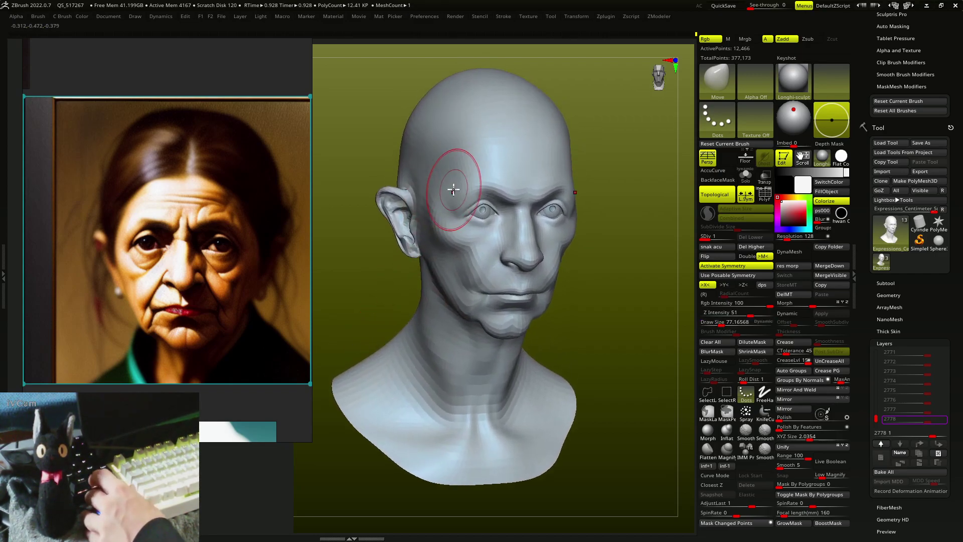
pyautogui.moveTo(445, 216)
pyautogui.mouseDown(button='right')
pyautogui.moveTo(458, 160)
pyautogui.moveTo(458, 176)
pyautogui.moveTo(499, 176)
pyautogui.moveTo(490, 192)
pyautogui.moveTo(493, 166)
pyautogui.moveTo(502, 177)
pyautogui.moveTo(521, 134)
pyautogui.mouseUp(button='right')
pyautogui.press('[')
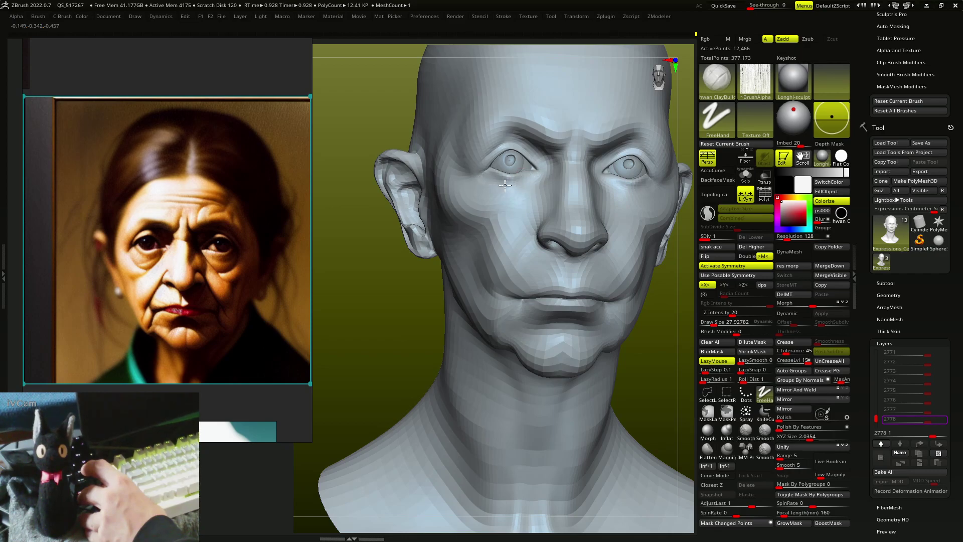
# Build clay on the head's left side near the ear with ClayBuildup, adjusting brush size
pyautogui.press(']')
pyautogui.moveTo(480, 178)
pyautogui.mouseDown(button='right')
pyautogui.moveTo(483, 155)
pyautogui.moveTo(477, 198)
pyautogui.mouseUp(button='right')
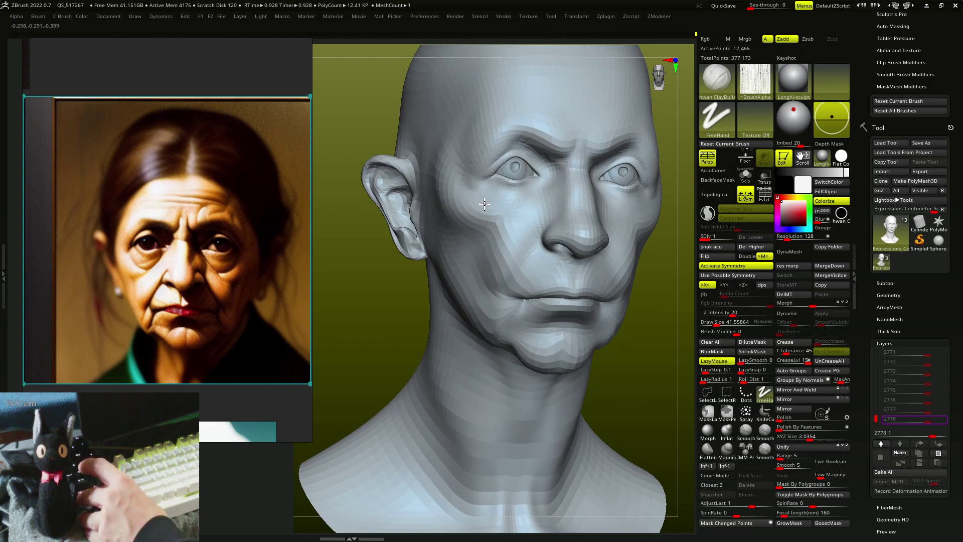
pyautogui.press('[')
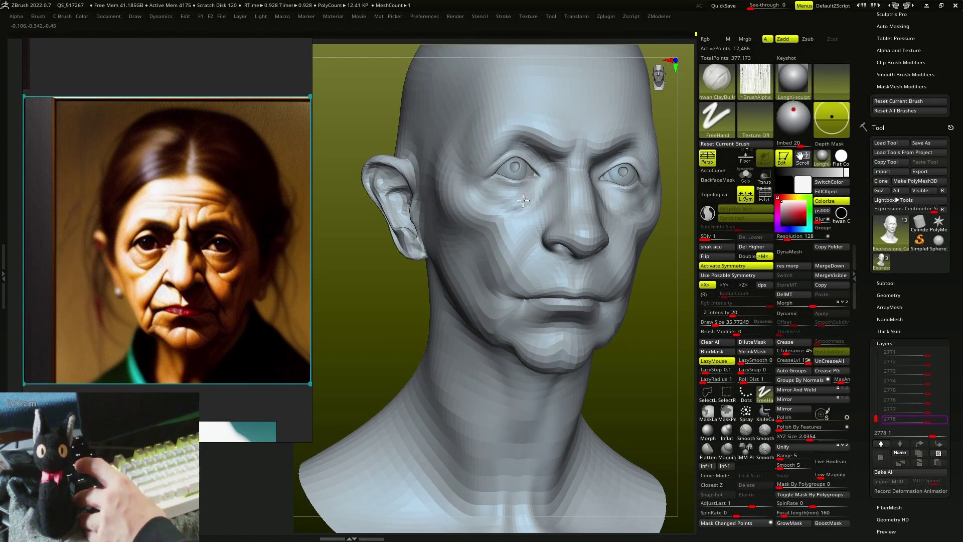
pyautogui.keyDown('alt'); pyautogui.moveTo(481, 194); pyautogui.dragTo(492, 252, button='right'); pyautogui.keyUp('alt')
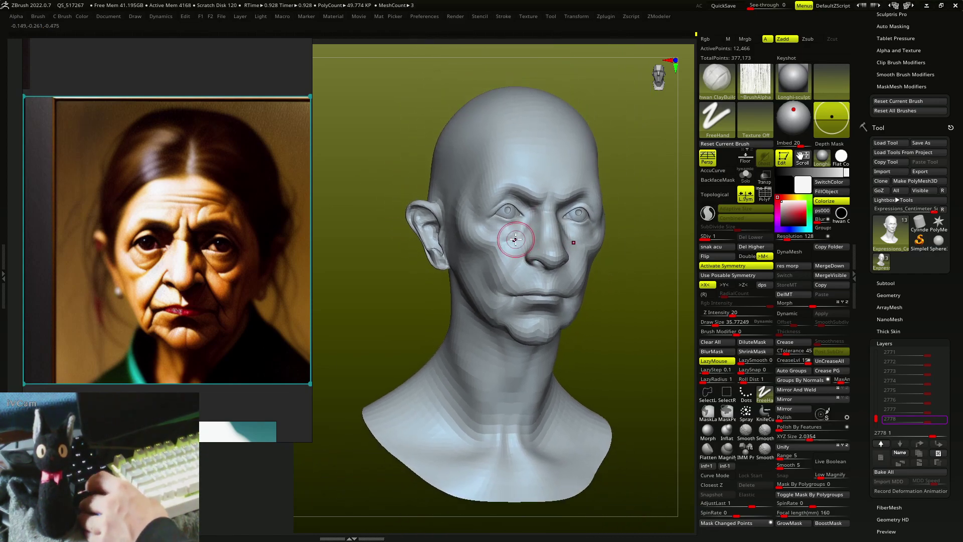
pyautogui.press('[')
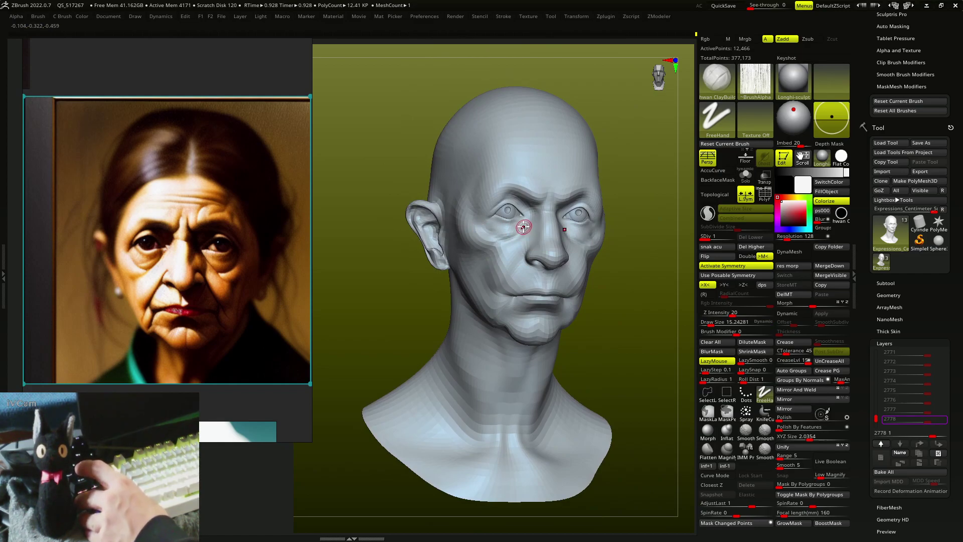
pyautogui.moveTo(522, 238)
pyautogui.mouseDown(button='right')
pyautogui.moveTo(493, 226)
pyautogui.moveTo(500, 236)
pyautogui.mouseUp(button='right')
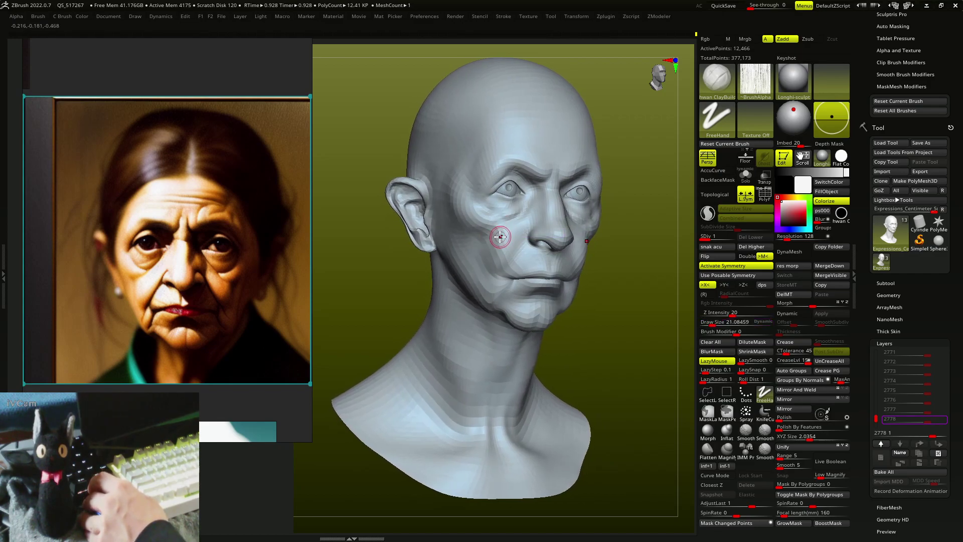
pyautogui.press(']')
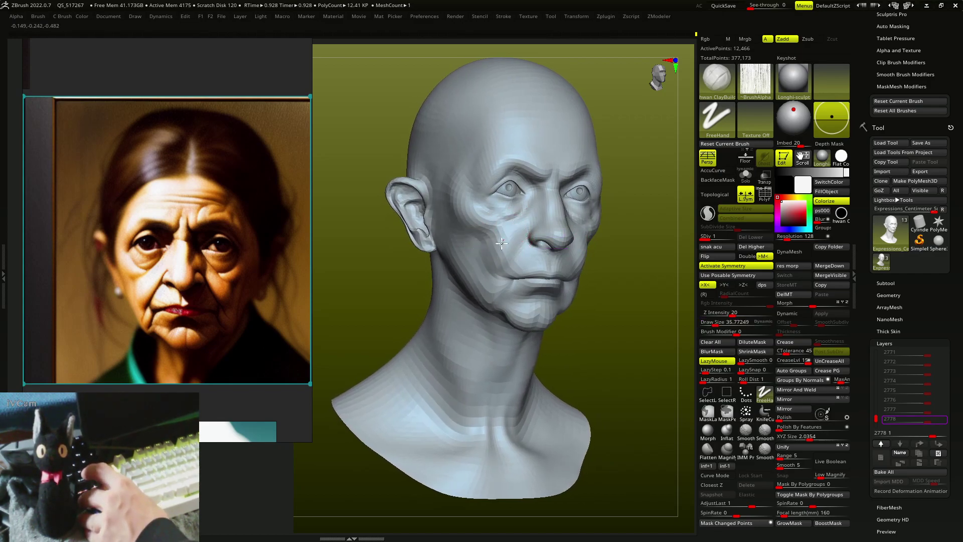
pyautogui.press('[')
pyautogui.moveTo(517, 243)
pyautogui.mouseDown(button='right')
pyautogui.moveTo(484, 189)
pyautogui.moveTo(546, 189)
pyautogui.moveTo(551, 165)
pyautogui.mouseUp(button='right')
# Sculpt a small fold beside the nose and along the lower cheek, then shrink the brush
pyautogui.moveTo(549, 177); pyautogui.dragTo(565, 173)
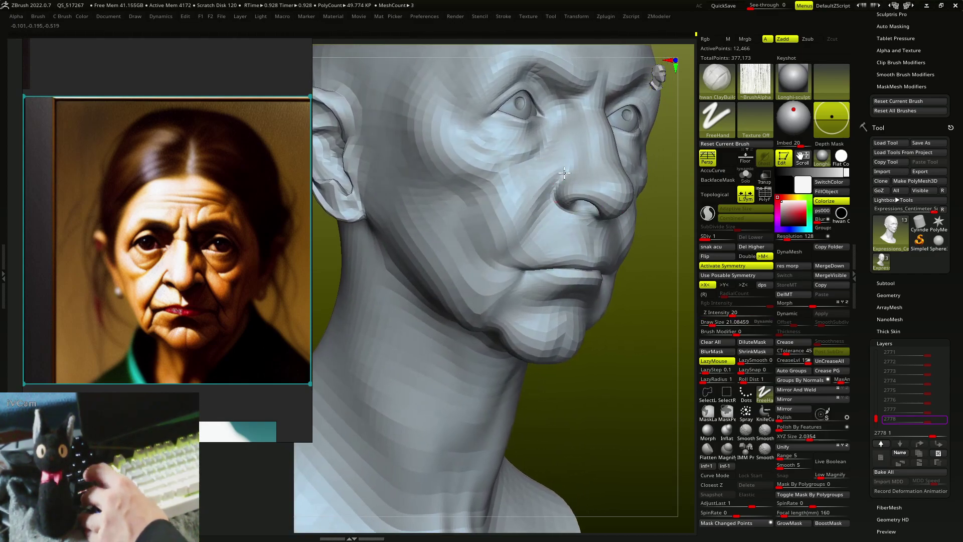
pyautogui.moveTo(572, 182)
pyautogui.keyDown('alt'); pyautogui.mouseDown(button='right')
pyautogui.moveTo(542, 211)
pyautogui.moveTo(528, 199)
pyautogui.mouseUp(button='right'); pyautogui.keyUp('alt')
pyautogui.moveTo(501, 222); pyautogui.dragTo(495, 240)
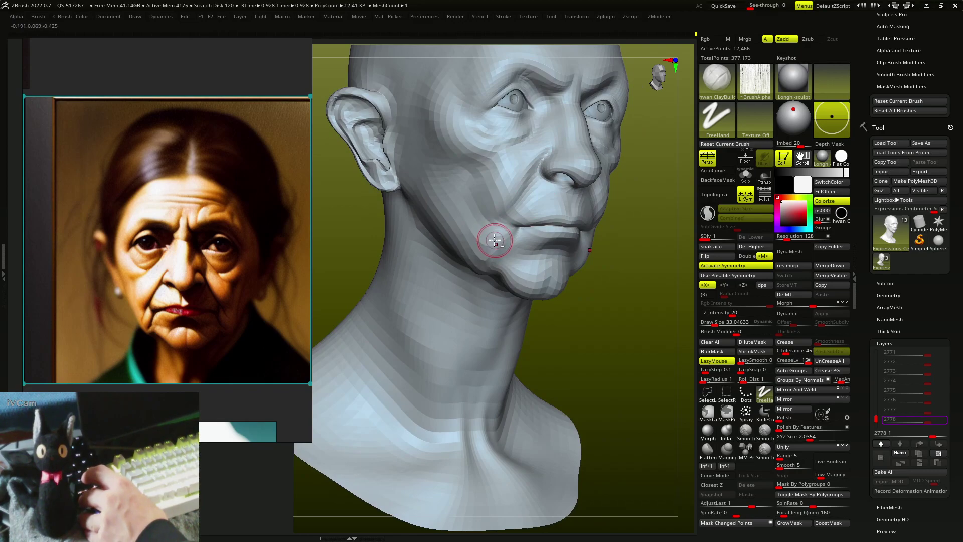
pyautogui.press('s')
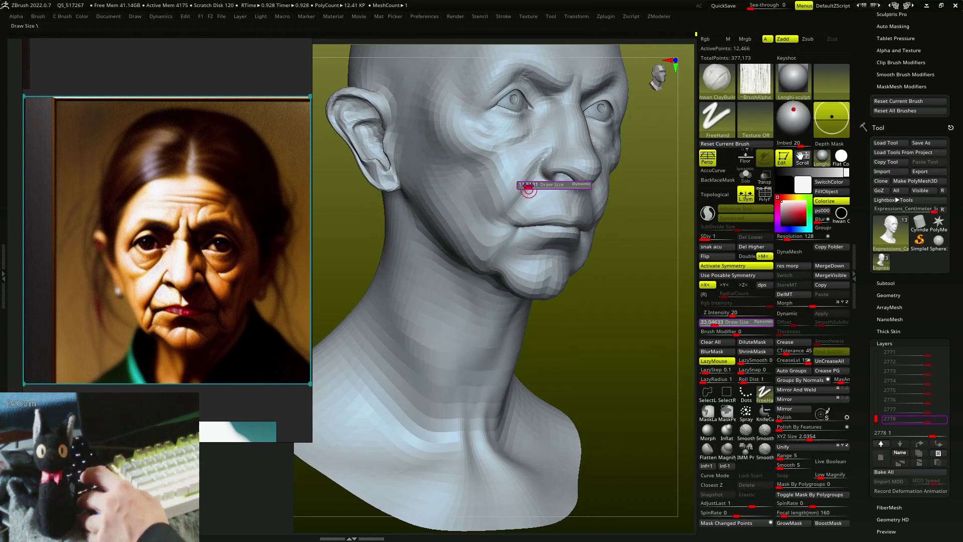
pyautogui.click(531, 180)
# Build up the cheek from below and side-on angles with a larger brush, ending in front view
pyautogui.moveTo(505, 225)
pyautogui.mouseDown(button='right')
pyautogui.moveTo(441, 222)
pyautogui.moveTo(511, 229)
pyautogui.moveTo(509, 258)
pyautogui.moveTo(488, 275)
pyautogui.moveTo(503, 266)
pyautogui.moveTo(468, 221)
pyautogui.moveTo(492, 172)
pyautogui.moveTo(499, 209)
pyautogui.moveTo(522, 240)
pyautogui.moveTo(532, 237)
pyautogui.moveTo(520, 222)
pyautogui.mouseUp(button='right')
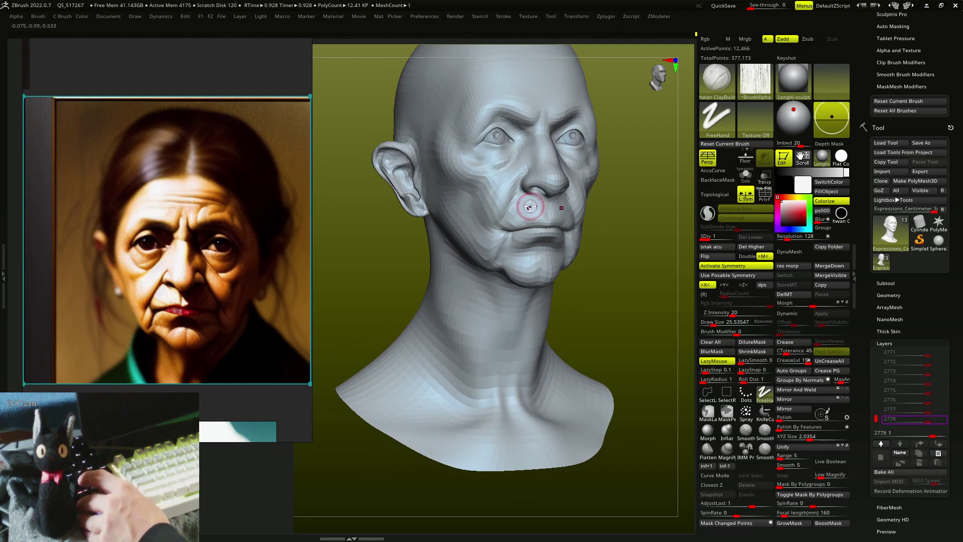
pyautogui.moveTo(539, 217)
pyautogui.mouseDown(button='right')
pyautogui.moveTo(525, 181)
pyautogui.moveTo(541, 183)
pyautogui.moveTo(527, 183)
pyautogui.moveTo(535, 162)
pyautogui.moveTo(470, 91)
pyautogui.moveTo(509, 119)
pyautogui.moveTo(529, 248)
pyautogui.moveTo(512, 258)
pyautogui.mouseUp(button='right')
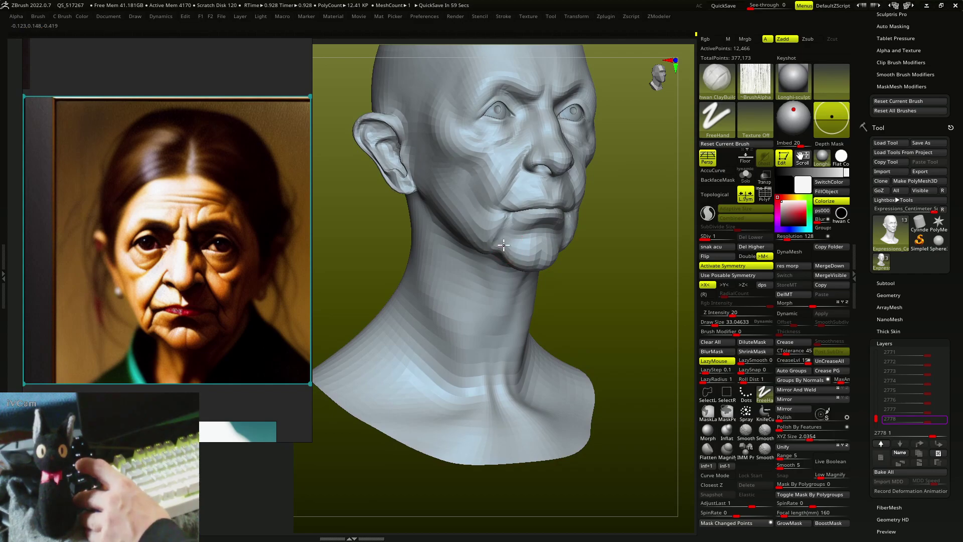
pyautogui.moveTo(485, 244); pyautogui.dragTo(505, 214, button='right')
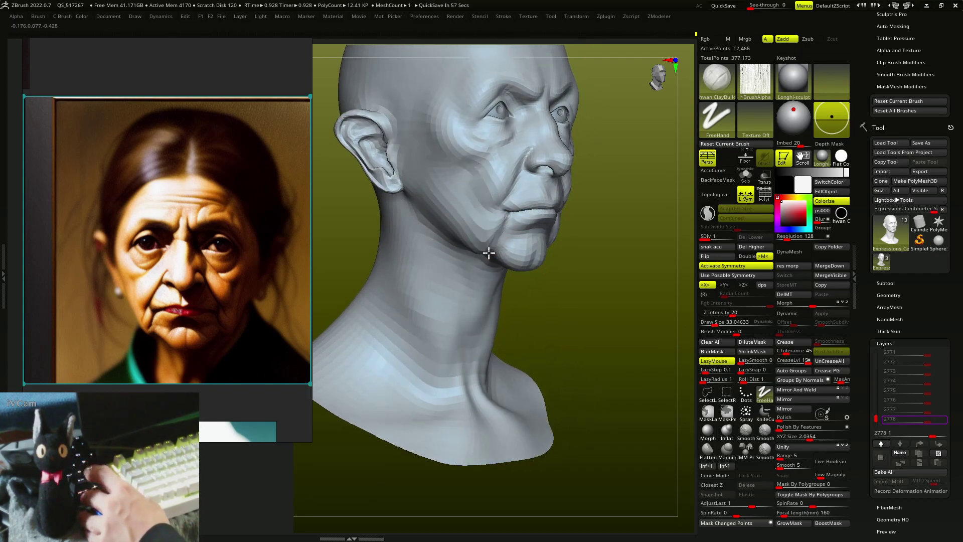
pyautogui.moveTo(481, 255); pyautogui.dragTo(468, 192, button='right')
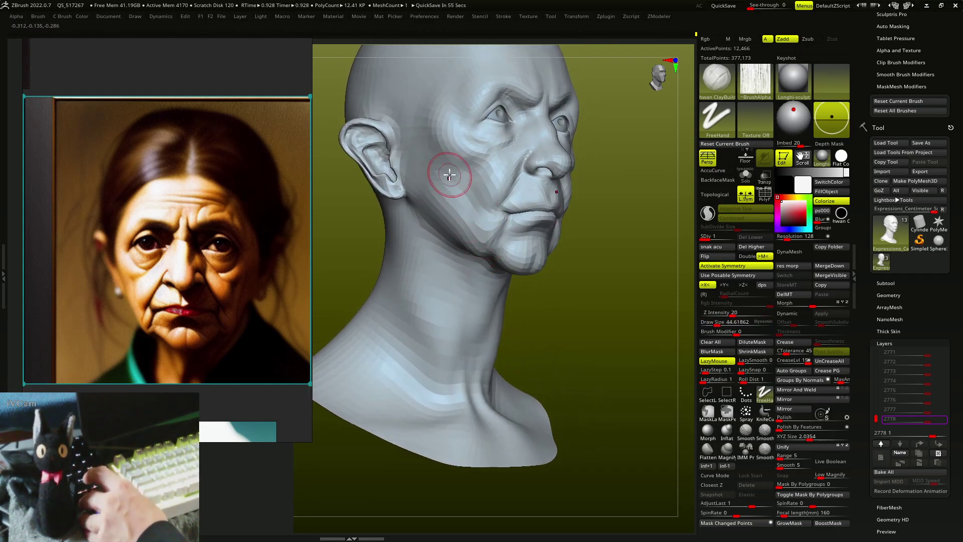
pyautogui.press(']')
pyautogui.press(']')
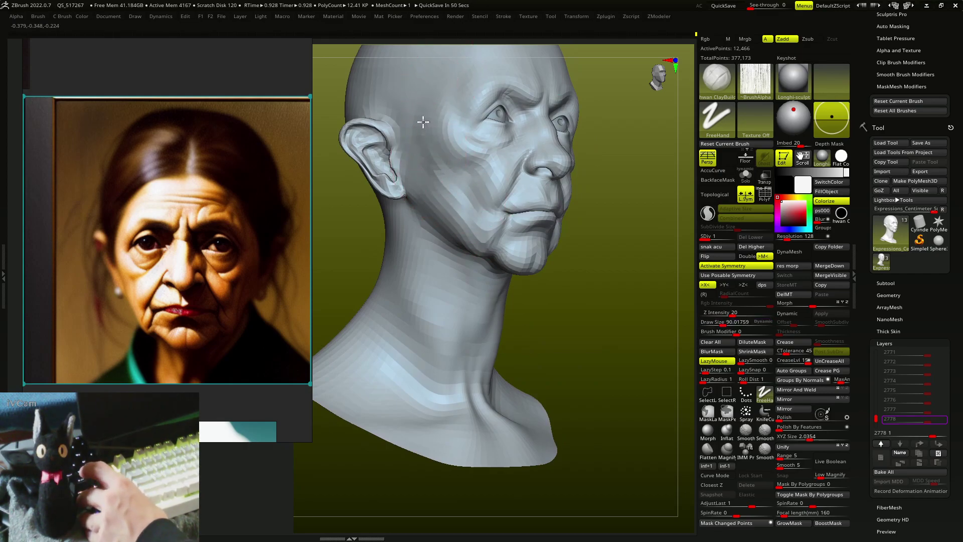
pyautogui.moveTo(672, 233); pyautogui.dragTo(640, 246)
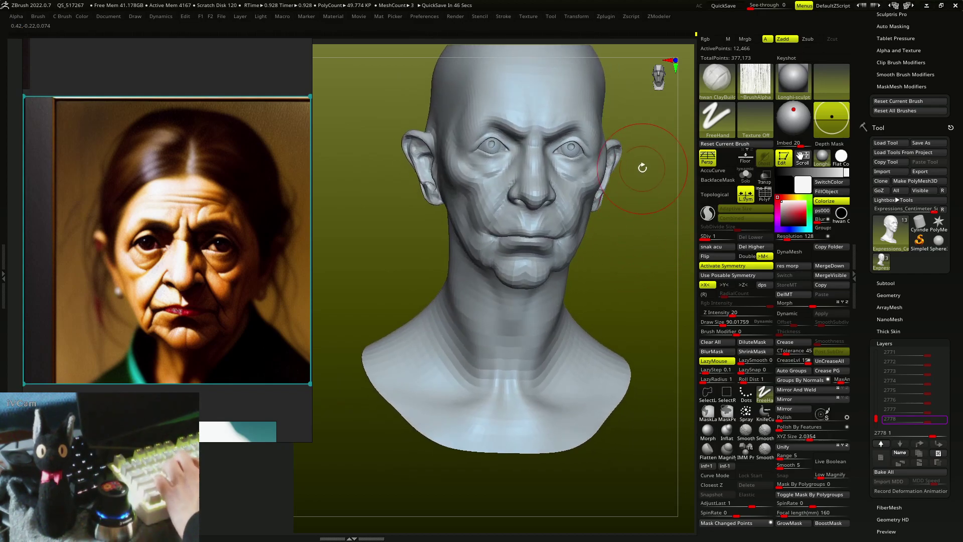
# Frame the head and subdivide it to SDiv 2 with Ctrl+D
pyautogui.press('f')
pyautogui.press('d')
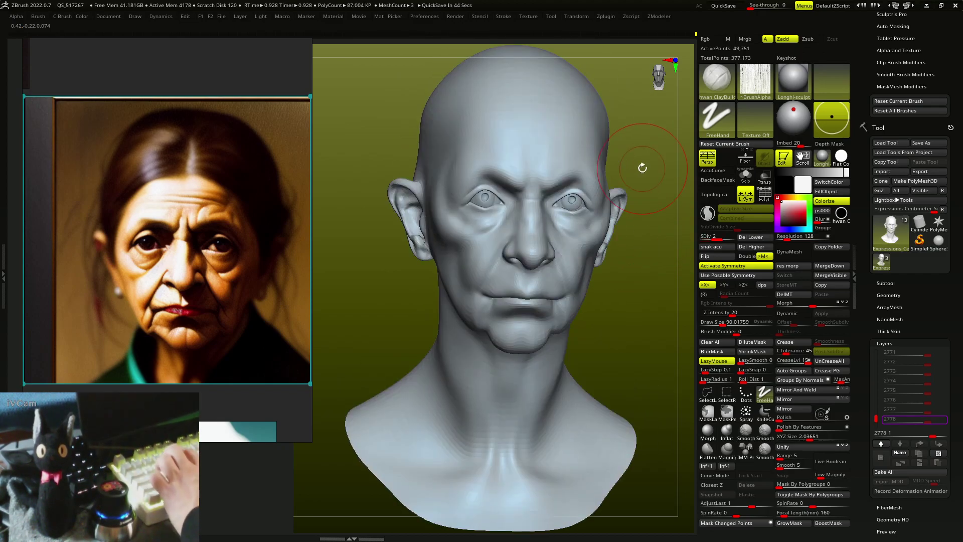
pyautogui.moveTo(527, 111)
pyautogui.mouseDown(button='right')
pyautogui.moveTo(510, 203)
pyautogui.moveTo(534, 200)
pyautogui.moveTo(524, 172)
pyautogui.moveTo(522, 189)
pyautogui.mouseUp(button='right')
# Carve eyelid creases and a crease under the left eye with the XMD_Styl brush
pyautogui.press('1')
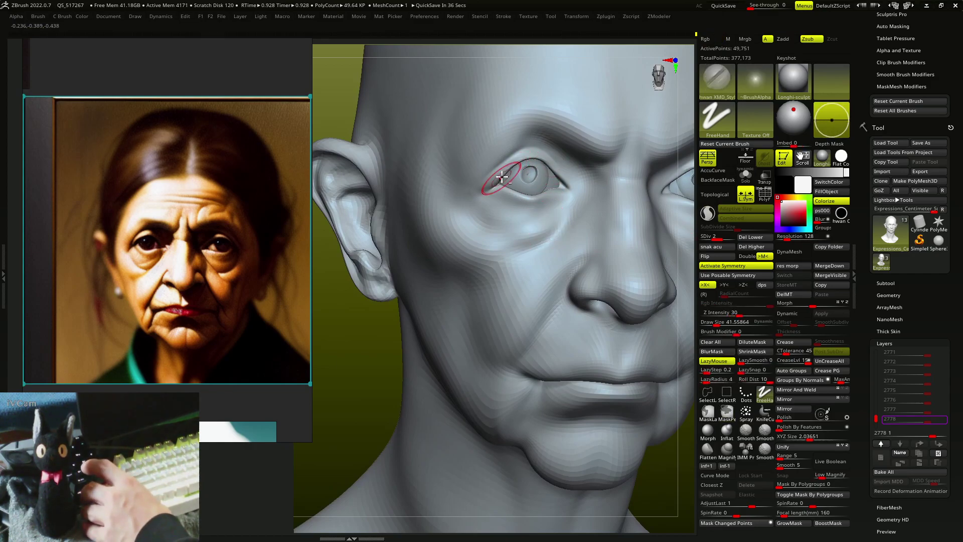
pyautogui.moveTo(531, 176)
pyautogui.mouseDown(button='right')
pyautogui.moveTo(542, 179)
pyautogui.moveTo(556, 156)
pyautogui.moveTo(593, 209)
pyautogui.moveTo(499, 152)
pyautogui.moveTo(527, 131)
pyautogui.moveTo(514, 135)
pyautogui.mouseUp(button='right')
pyautogui.press('2')
pyautogui.press('1')
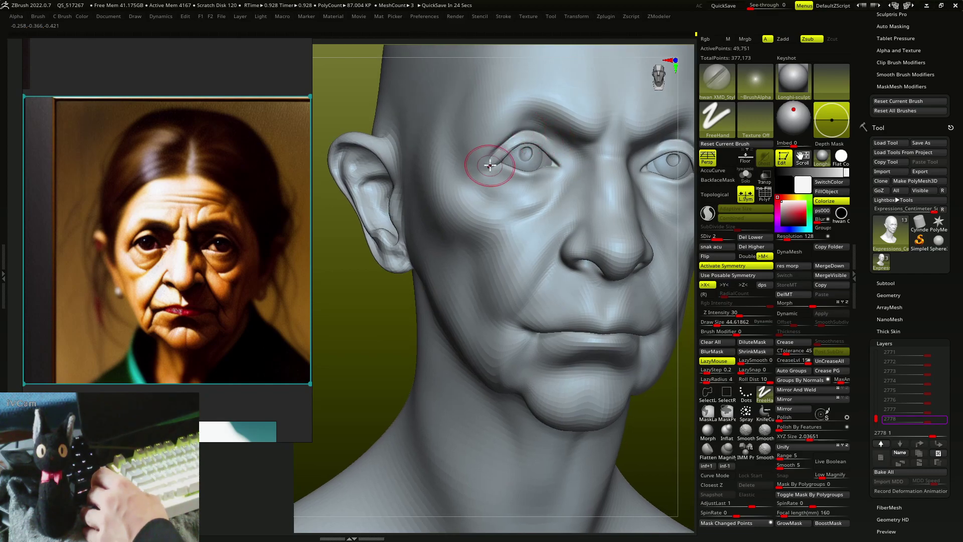
pyautogui.moveTo(490, 165)
pyautogui.mouseDown(button='right')
pyautogui.moveTo(510, 155)
pyautogui.moveTo(485, 171)
pyautogui.moveTo(511, 169)
pyautogui.mouseUp(button='right')
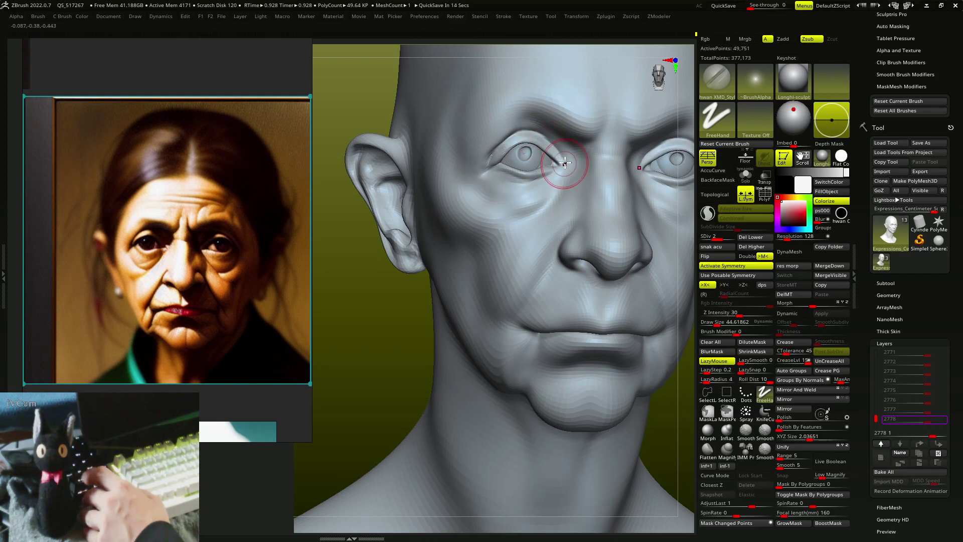
pyautogui.moveTo(542, 137); pyautogui.dragTo(512, 203, button='right')
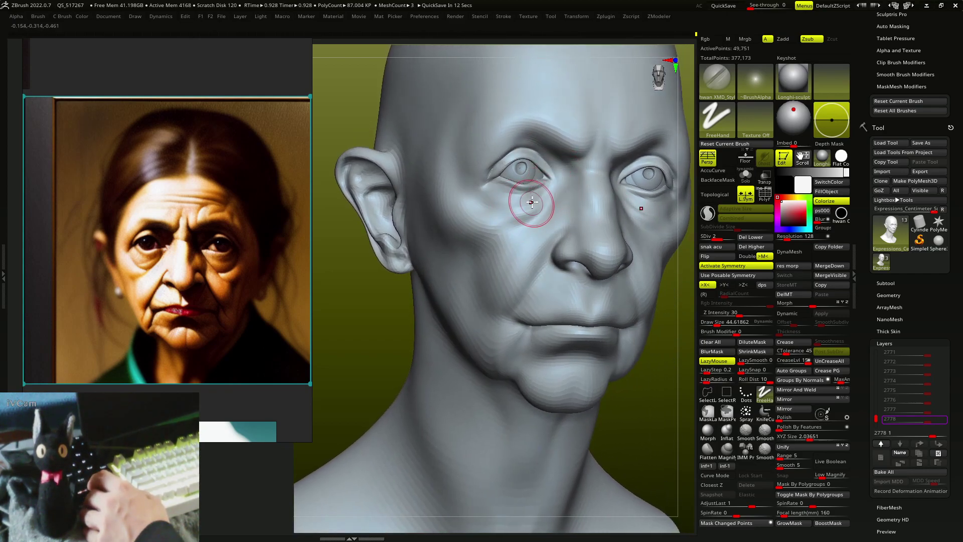
pyautogui.moveTo(494, 210); pyautogui.dragTo(542, 209)
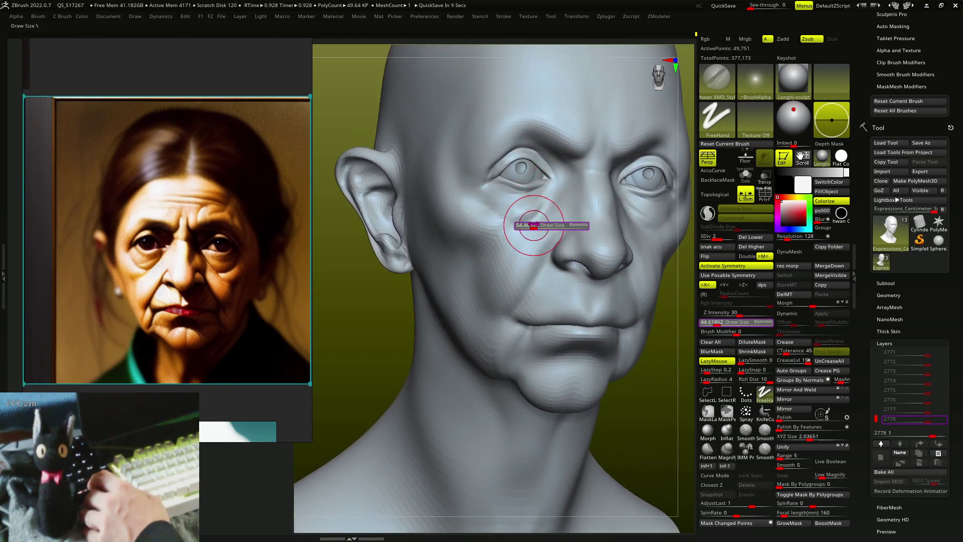
pyautogui.moveTo(538, 214)
pyautogui.mouseDown(button='right')
pyautogui.moveTo(517, 173)
pyautogui.moveTo(576, 154)
pyautogui.mouseUp(button='right')
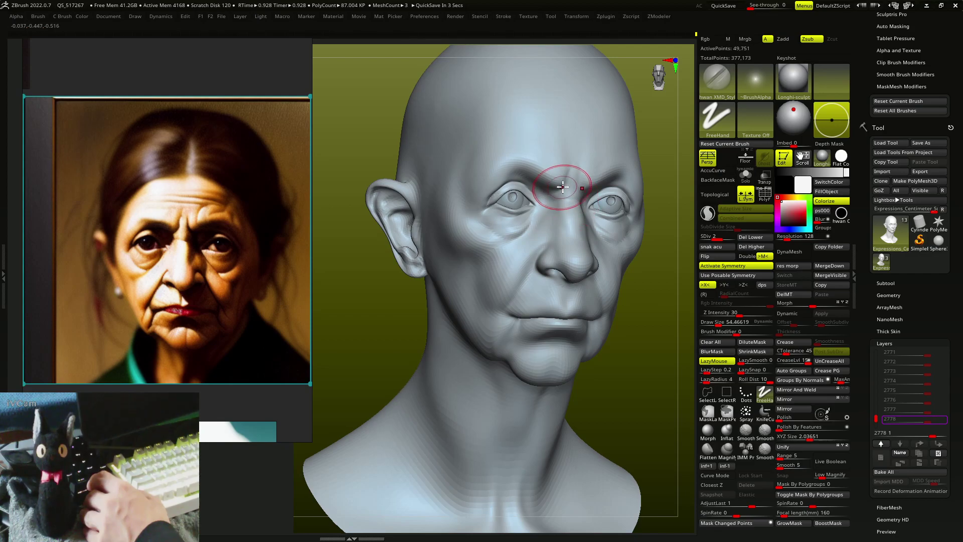
# Orbit around the lips and reduce the brush draw size
pyautogui.moveTo(562, 187)
pyautogui.mouseDown(button='right')
pyautogui.moveTo(489, 207)
pyautogui.moveTo(498, 215)
pyautogui.mouseUp(button='right')
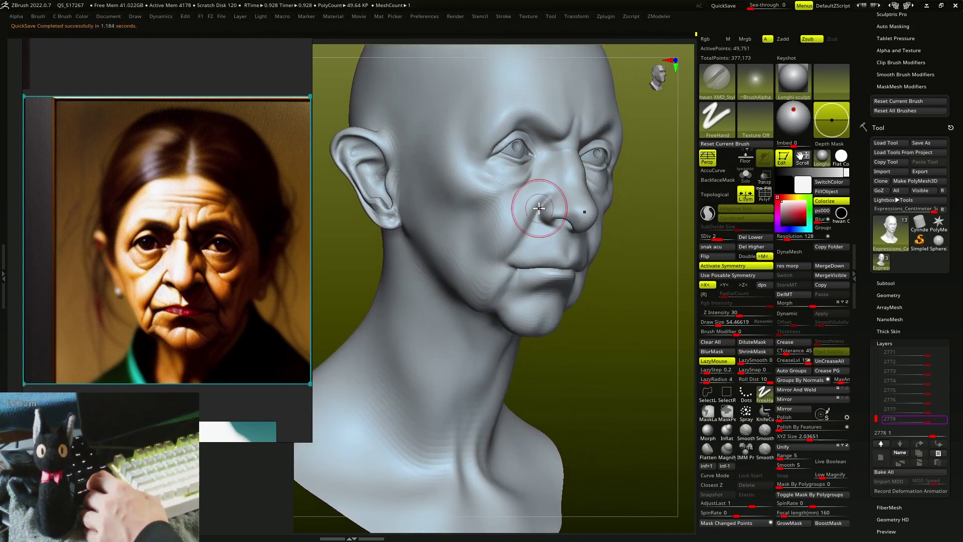
pyautogui.moveTo(540, 209); pyautogui.dragTo(537, 179, button='right')
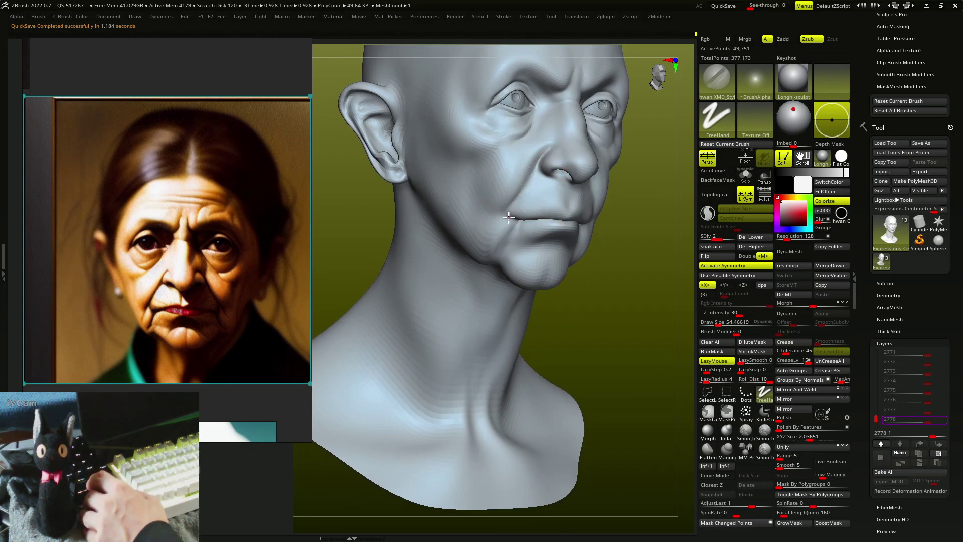
pyautogui.moveTo(528, 177); pyautogui.dragTo(521, 217, button='right')
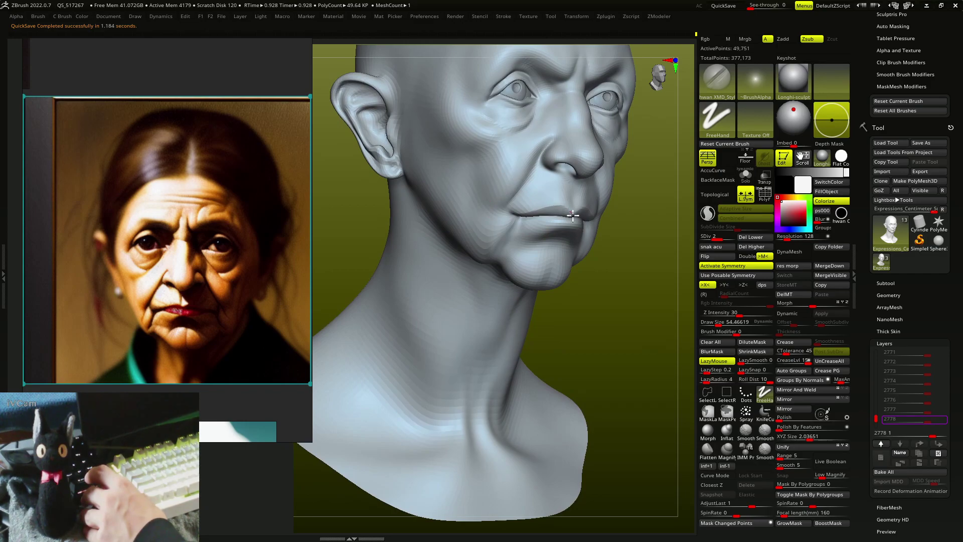
pyautogui.moveTo(577, 187)
pyautogui.mouseDown(button='right')
pyautogui.moveTo(497, 247)
pyautogui.moveTo(527, 215)
pyautogui.moveTo(524, 181)
pyautogui.mouseUp(button='right')
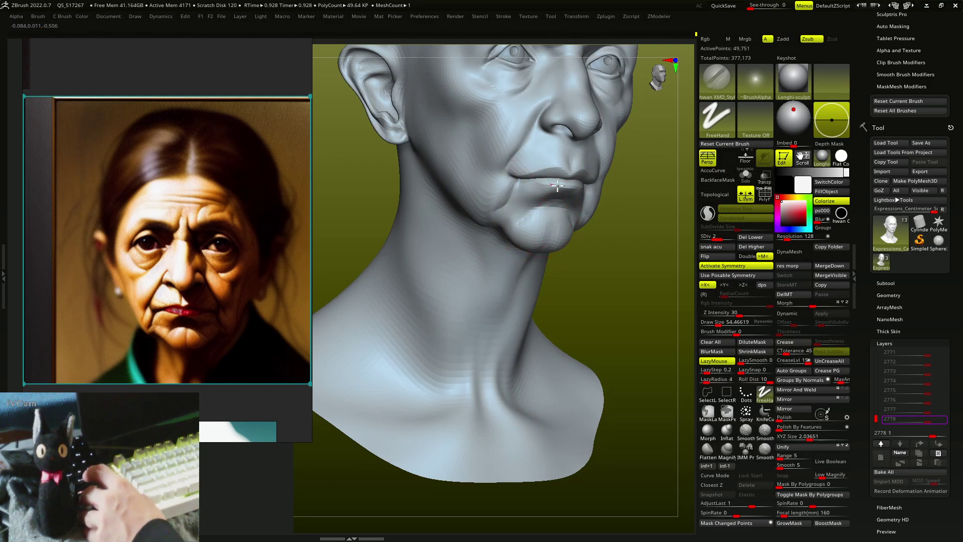
pyautogui.press('[')
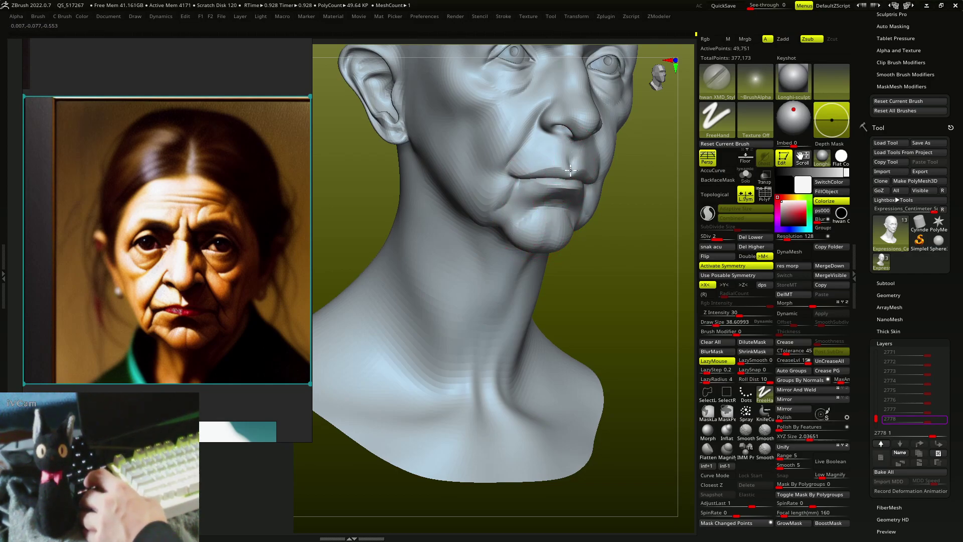
# Subdivide the head to SDiv 3, reaching 198,781 active points
pyautogui.moveTo(570, 170)
pyautogui.mouseDown(button='right')
pyautogui.moveTo(570, 182)
pyautogui.moveTo(580, 156)
pyautogui.moveTo(547, 136)
pyautogui.moveTo(622, 161)
pyautogui.moveTo(623, 180)
pyautogui.mouseUp(button='right')
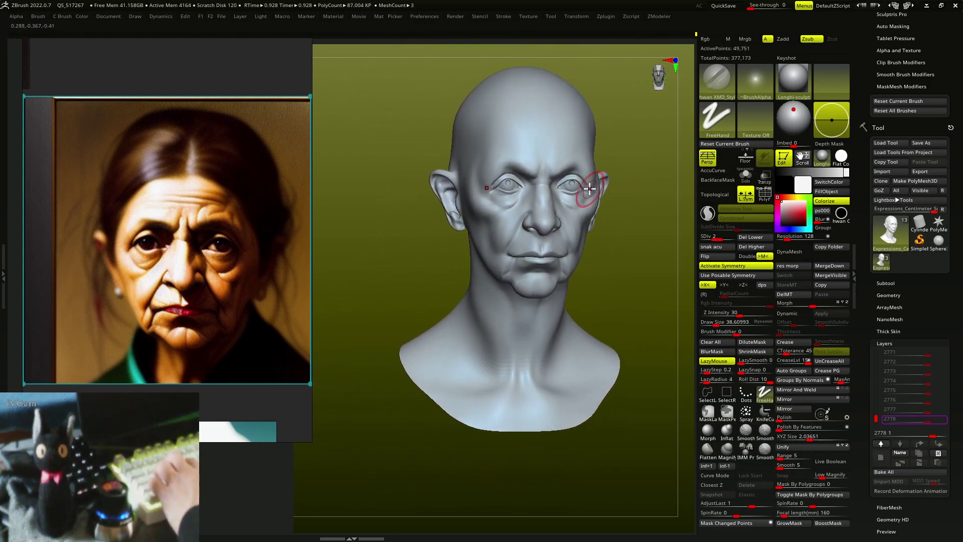
pyautogui.press('d')
pyautogui.moveTo(527, 189); pyautogui.dragTo(548, 133, button='right')
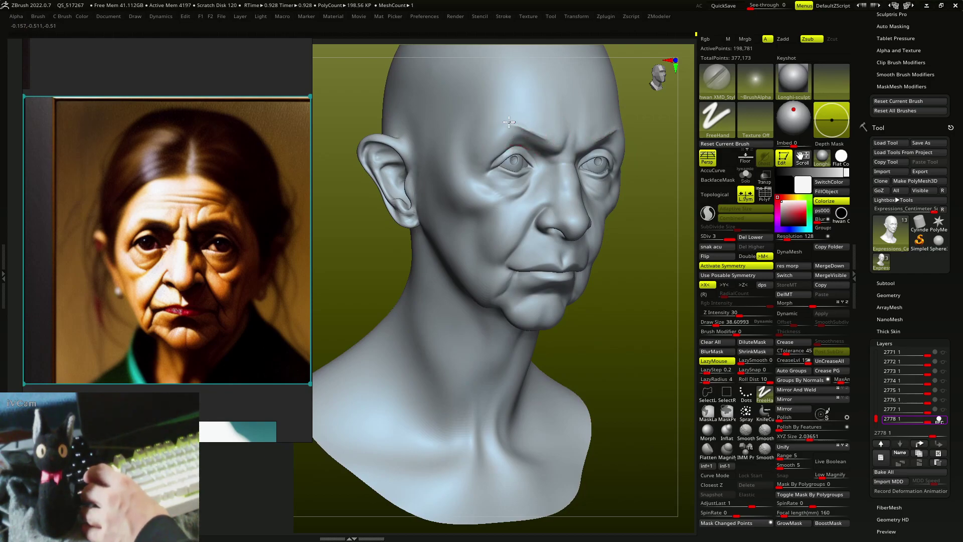
# Switch to a Dots-stroke brush at Z Intensity 5 and show the level-3 head in a BPR render
pyautogui.press('F2')
pyautogui.moveTo(506, 150)
pyautogui.mouseDown(button='right')
pyautogui.moveTo(564, 167)
pyautogui.moveTo(477, 194)
pyautogui.moveTo(494, 198)
pyautogui.moveTo(504, 183)
pyautogui.mouseUp(button='right')
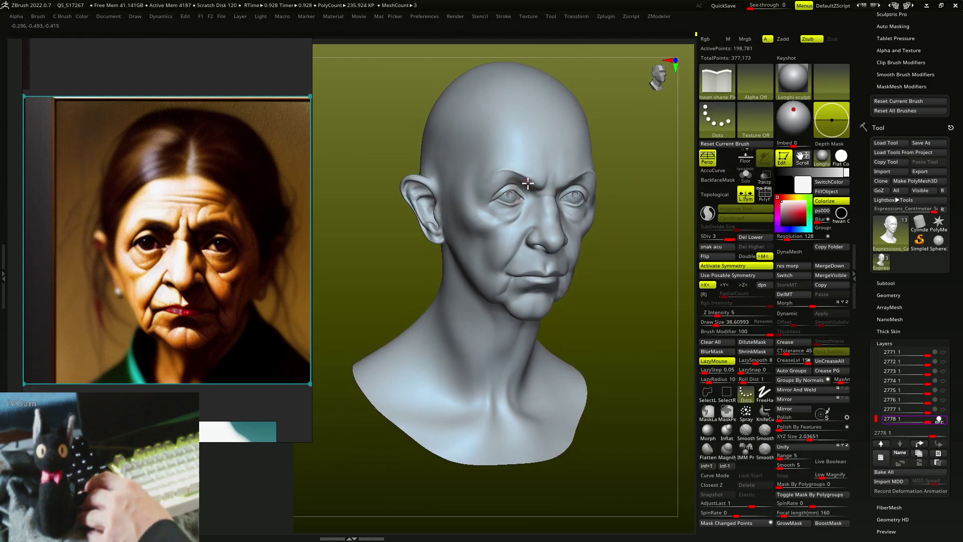
pyautogui.moveTo(532, 207)
pyautogui.mouseDown(button='right')
pyautogui.moveTo(472, 213)
pyautogui.moveTo(479, 188)
pyautogui.moveTo(513, 234)
pyautogui.moveTo(499, 221)
pyautogui.mouseUp(button='right')
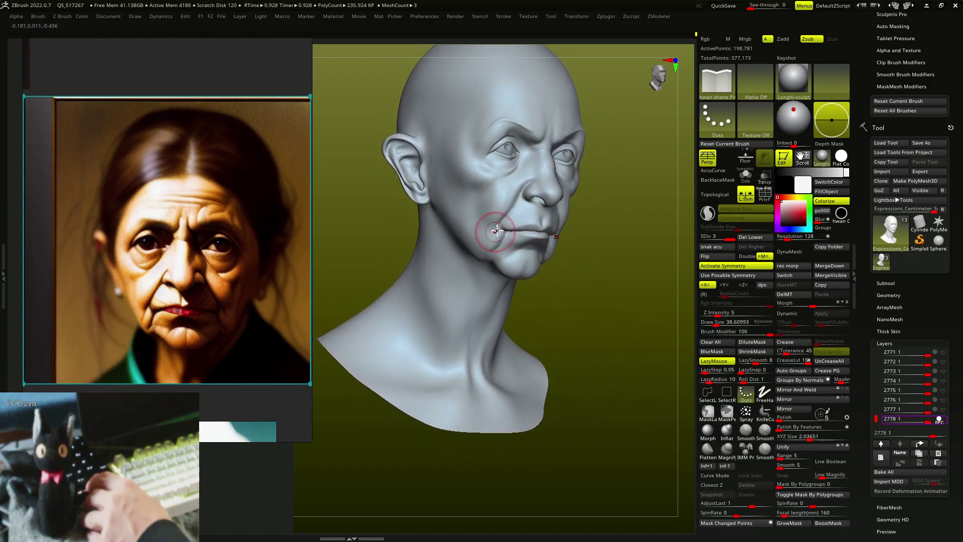
pyautogui.moveTo(496, 246)
pyautogui.mouseDown(button='right')
pyautogui.moveTo(497, 223)
pyautogui.moveTo(506, 227)
pyautogui.moveTo(485, 256)
pyautogui.moveTo(567, 251)
pyautogui.moveTo(619, 233)
pyautogui.moveTo(595, 196)
pyautogui.moveTo(646, 244)
pyautogui.moveTo(632, 254)
pyautogui.mouseUp(button='right')
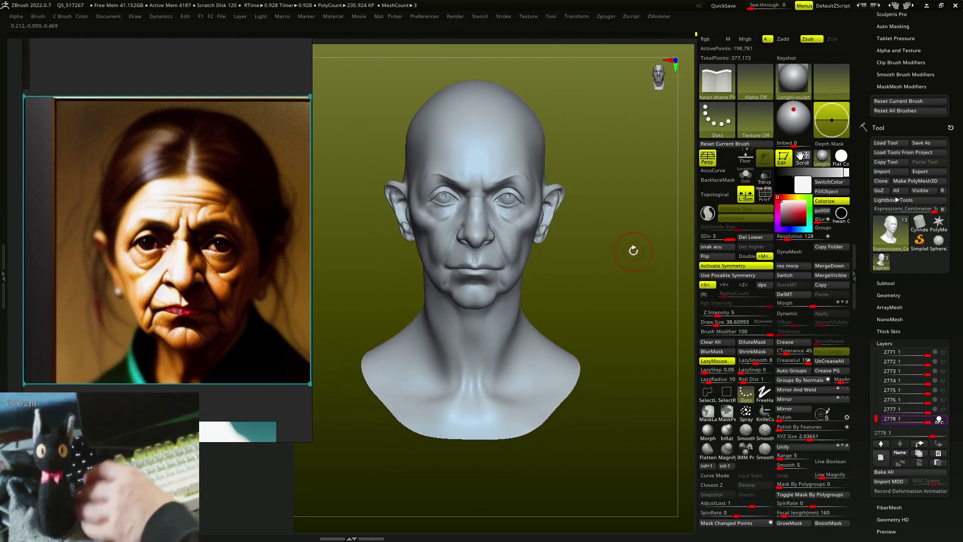
pyautogui.hotkey('shift', 'r')
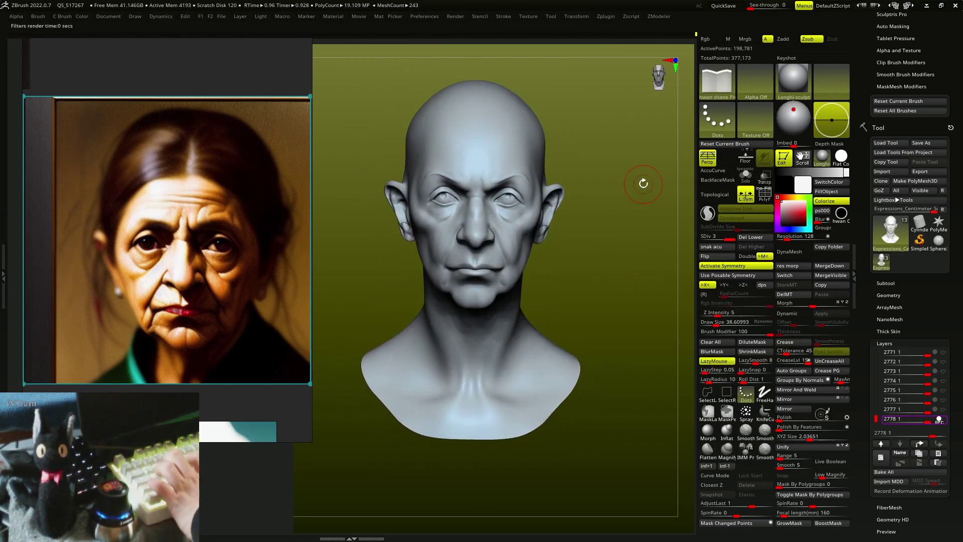